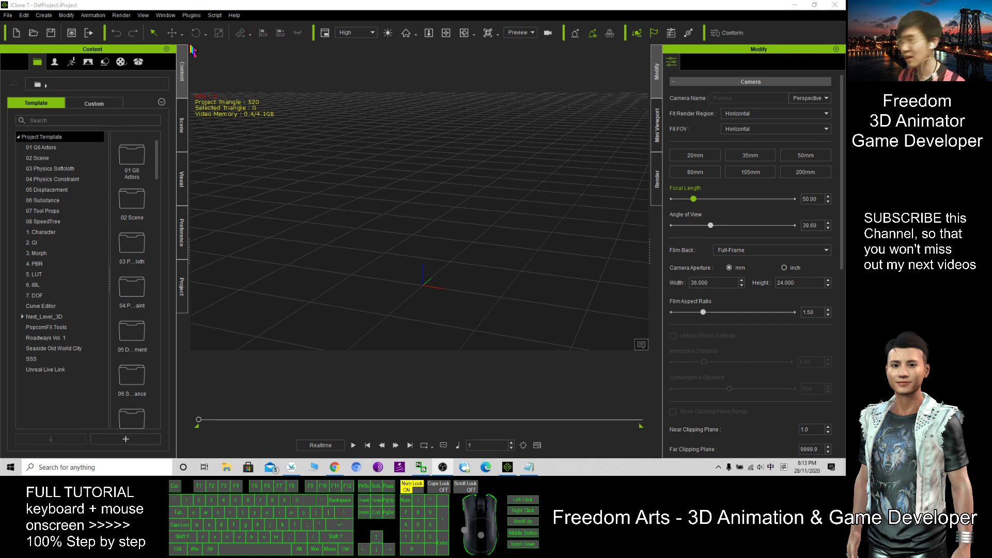
Step: Open the iText plugin from 3DEA and move its window away from the middle of the scene
left_click(191, 16)
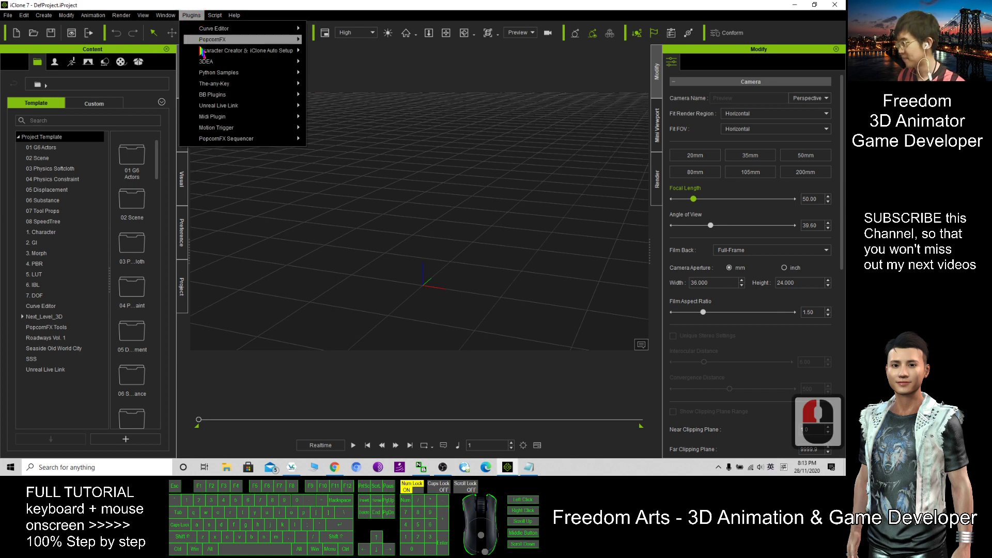
mouse_move(213, 65)
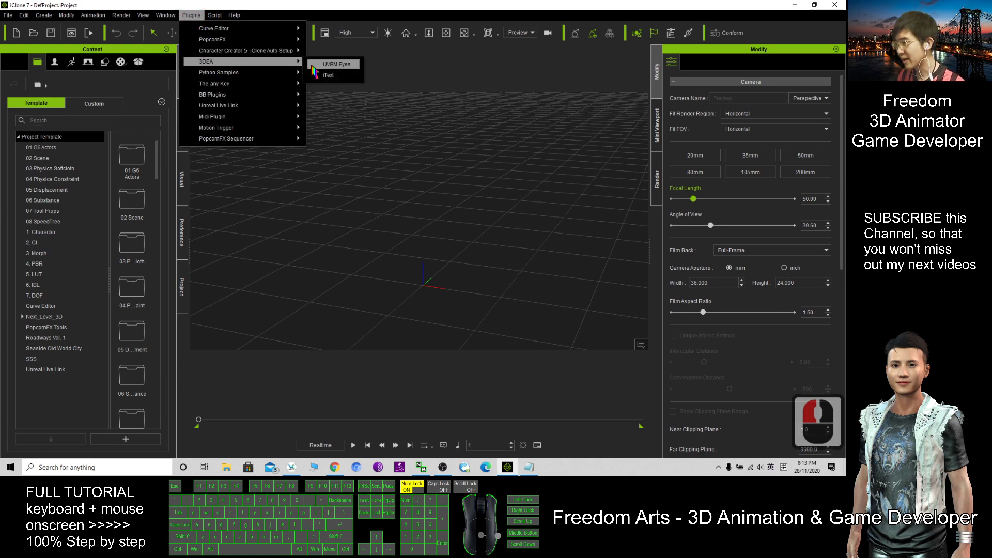
left_click(334, 76)
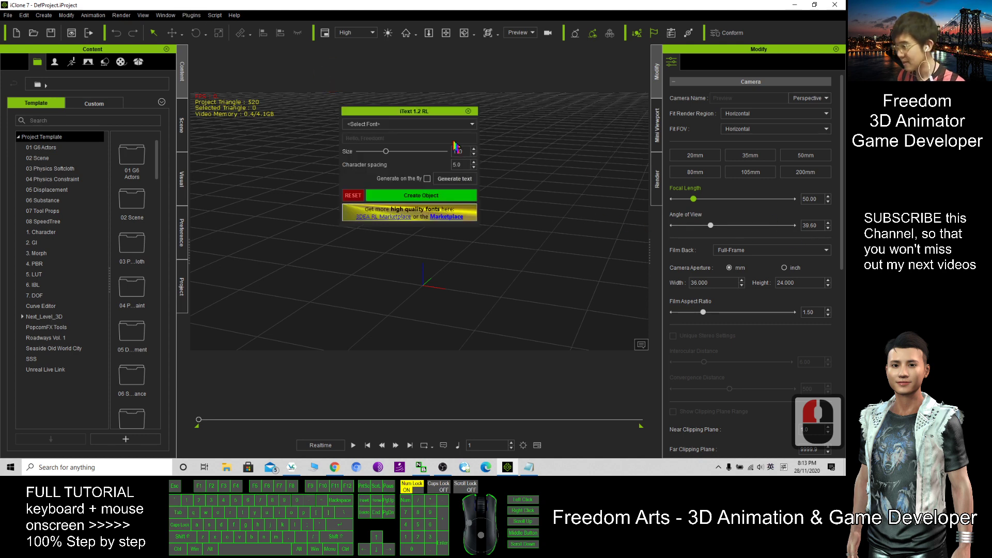
left_click_drag(419, 115, 563, 107)
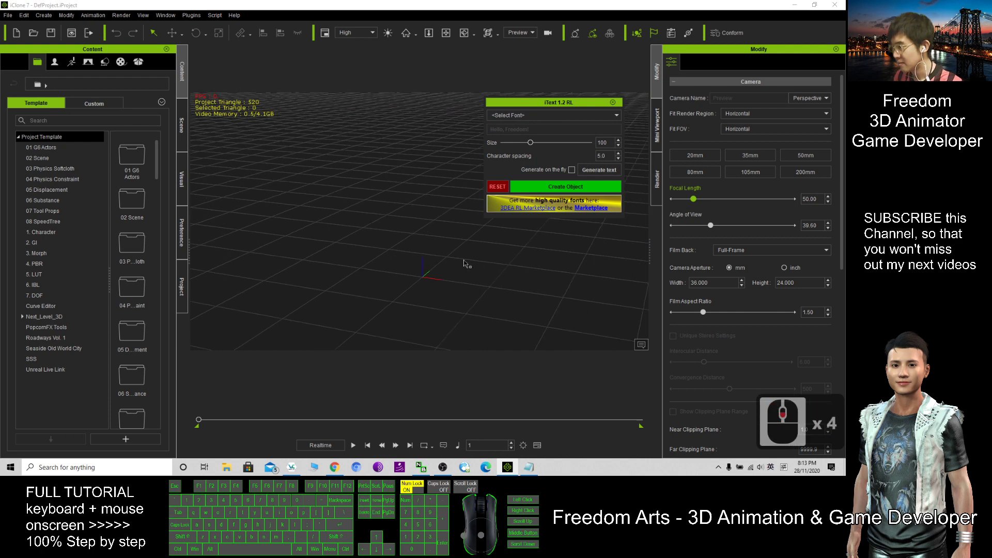
Step: Load the Arial font in the iText window
key("x")
left_click_drag(464, 264, 427, 255)
left_click(538, 117)
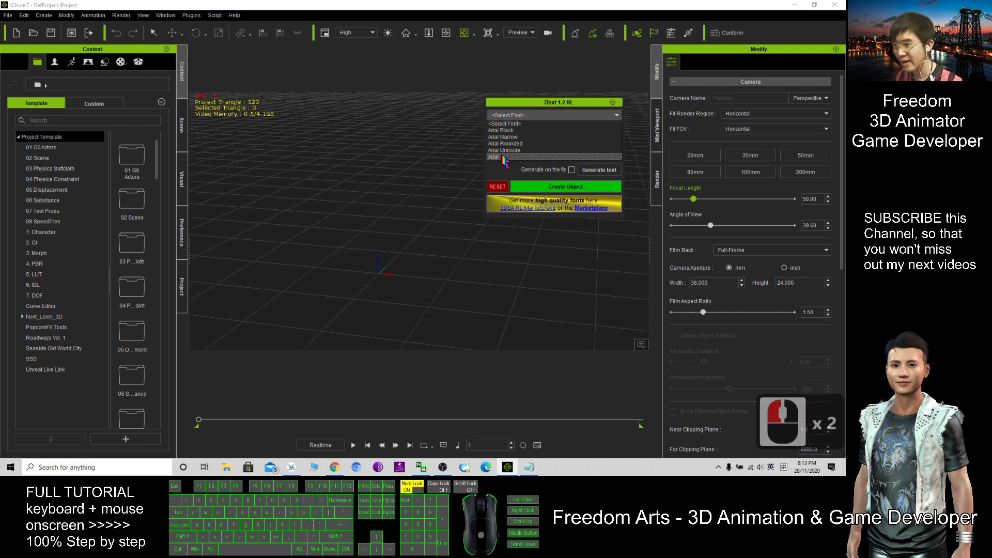
left_click(504, 158)
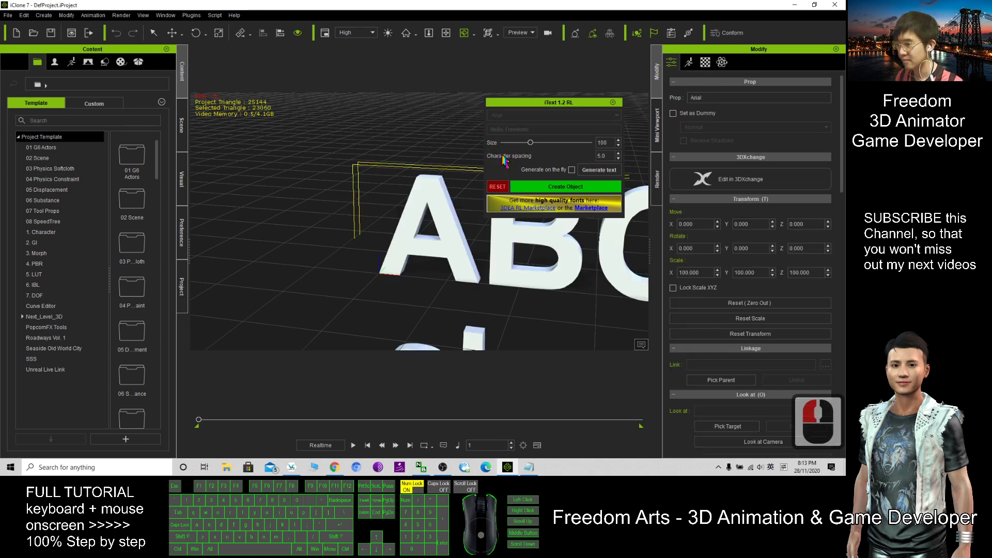
scroll(450, 265, "down", 13)
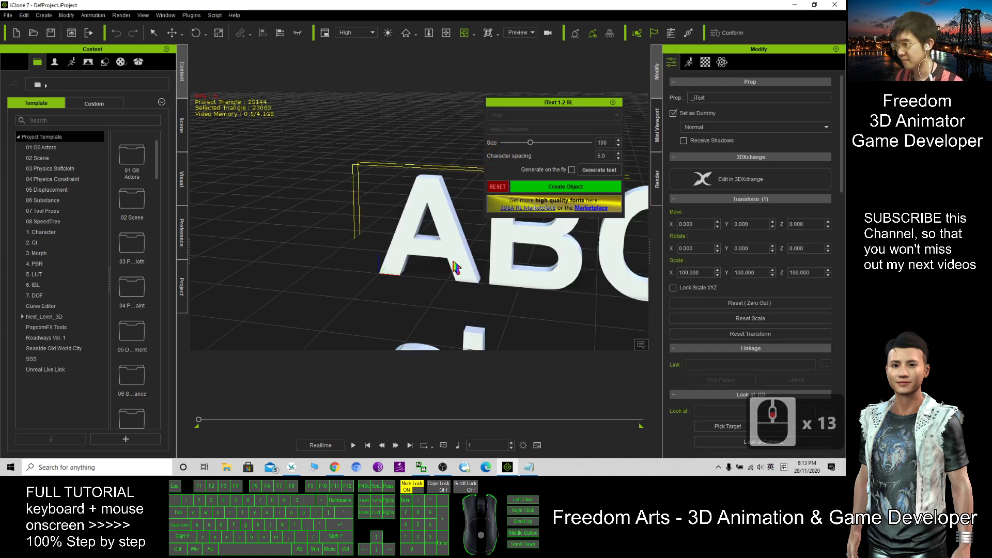
scroll(453, 261, "down", 3)
type("x")
left_click(416, 248)
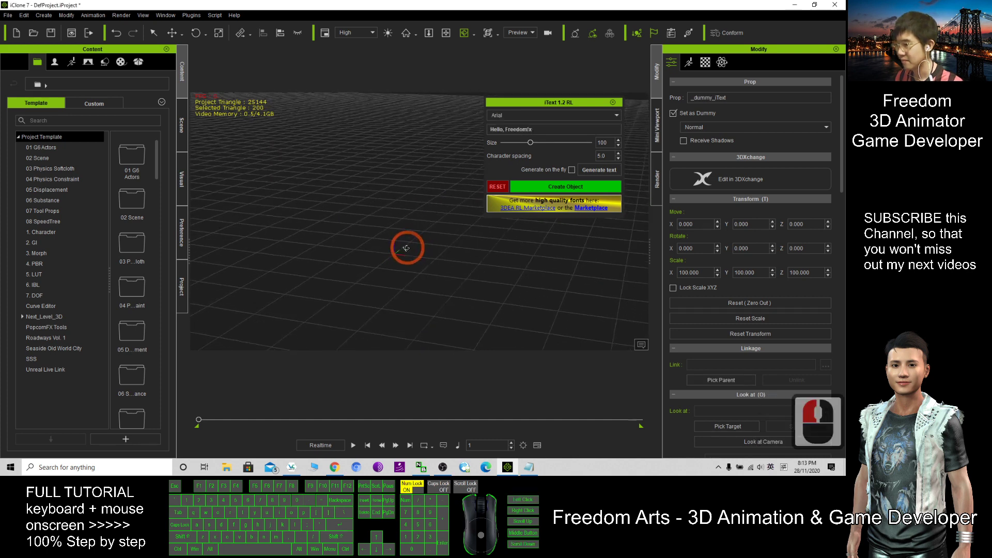
Step: Replace the sample text with "Hello, everyone" and generate it as 3D text in the scene
left_click_drag(549, 132, 452, 127)
key("BackSpace")
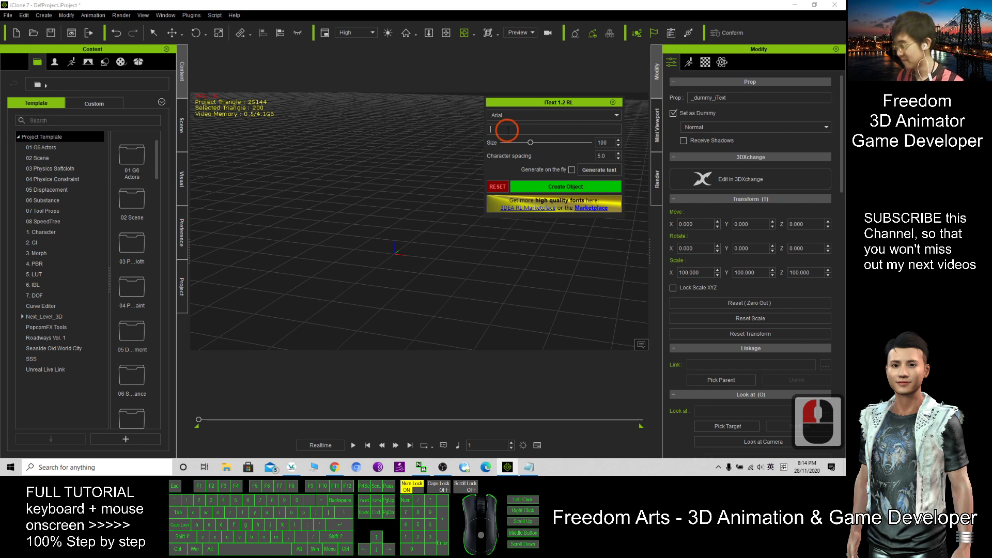
type("Hello,")
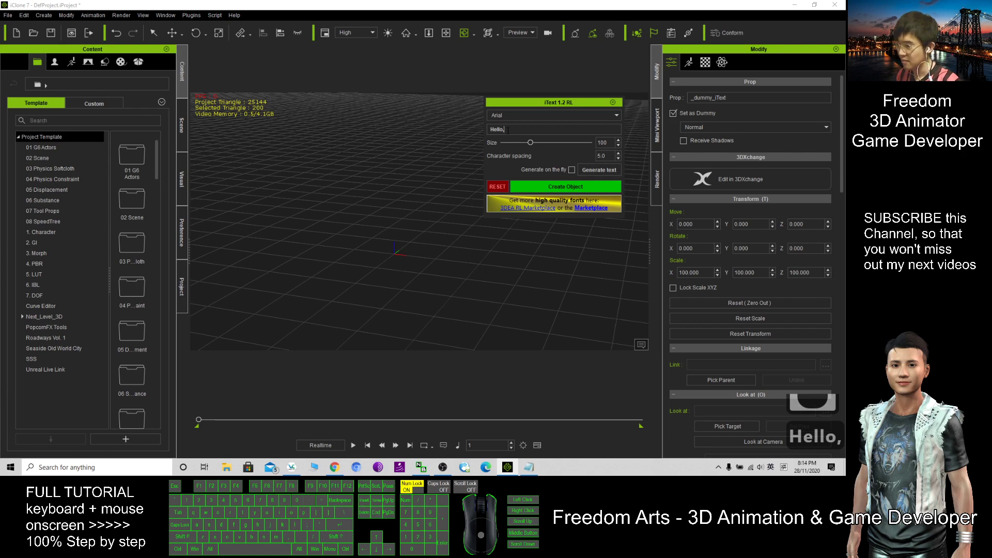
type(" everyone")
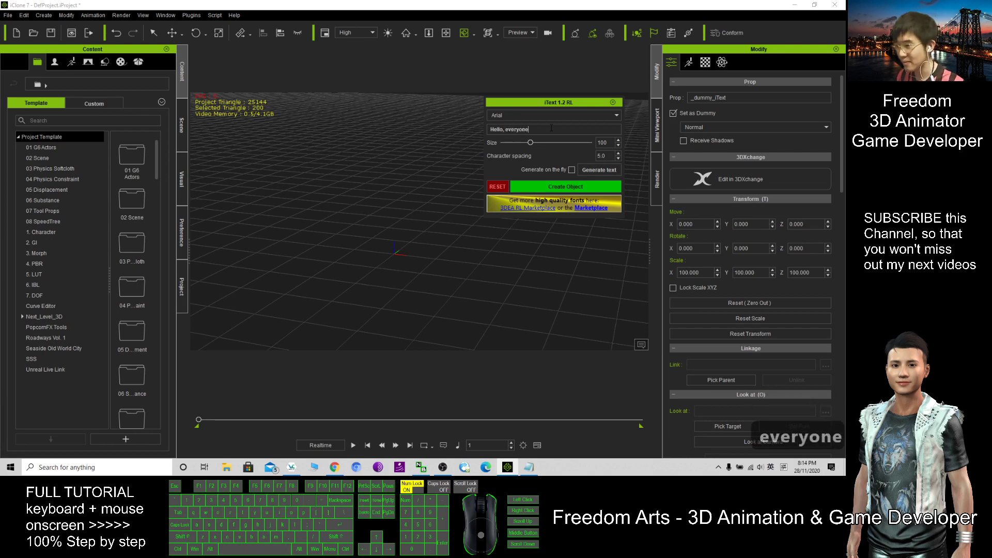
left_click(598, 175)
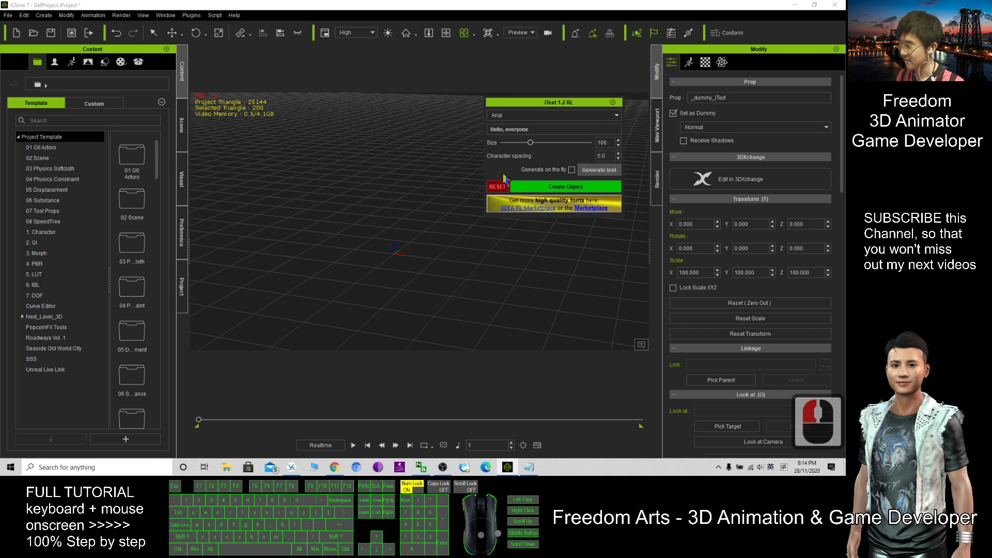
scroll(403, 219, "down", 3)
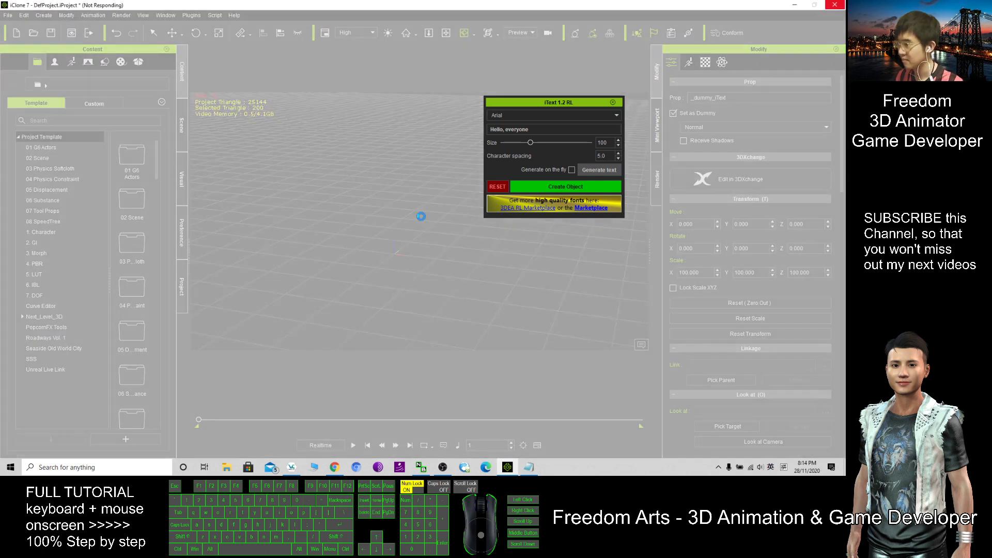
scroll(482, 260, "up", 20)
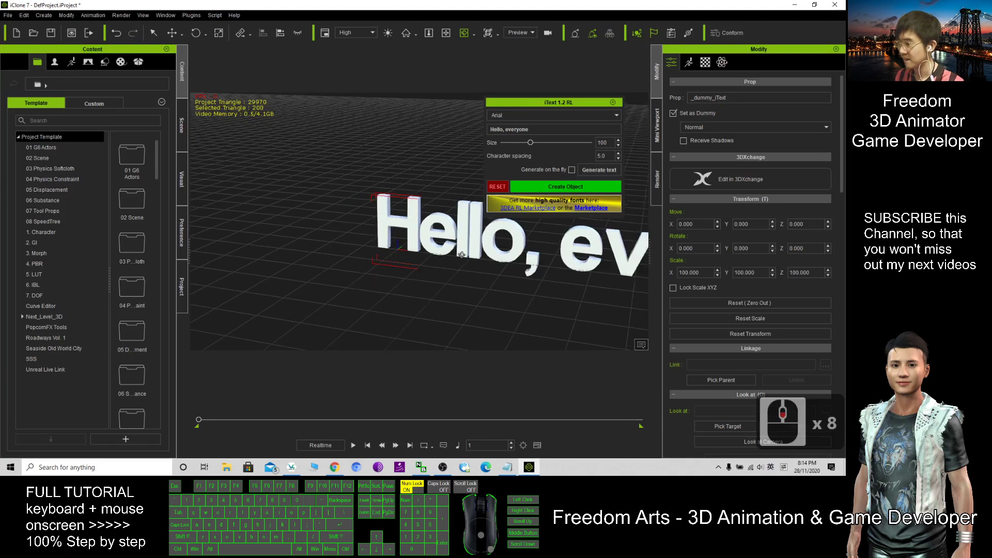
Step: Stretch the 3D text's depth to a Y scale of about 317 and adjust its width along X
key("x")
left_click_drag(481, 260, 433, 277)
key("c")
key("x")
scroll(433, 277, "down", 11)
key("r")
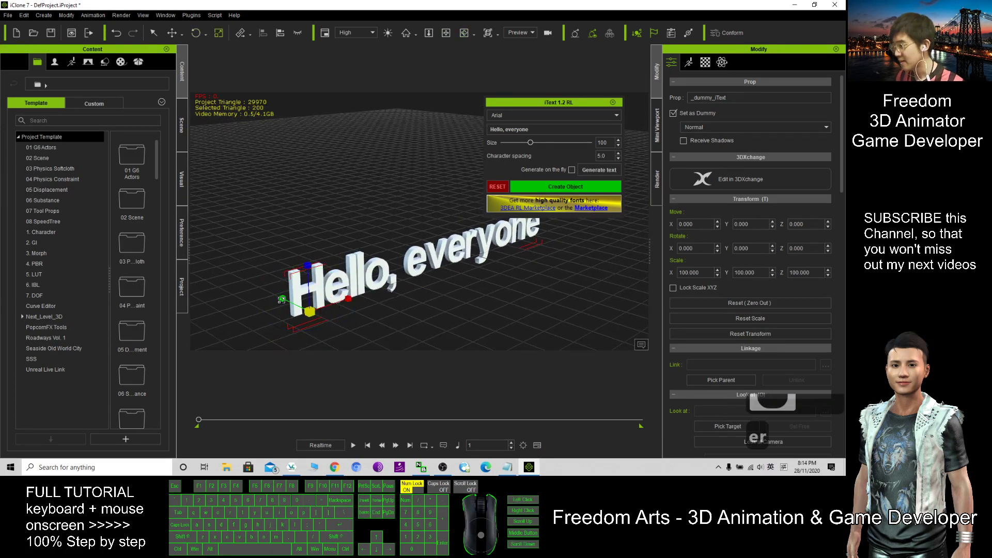
left_click_drag(282, 299, 118, 225)
key("v")
right_click_drag(429, 300, 322, 291)
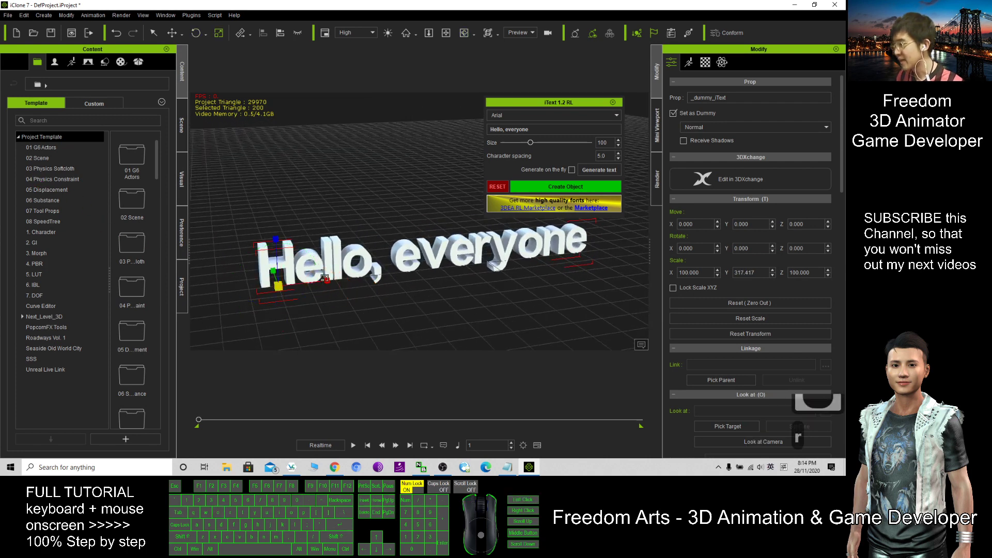
left_click_drag(325, 279, 429, 223)
Step: Set the diffuse color of the text's 01-Default dummy material to bright green
left_click(705, 63)
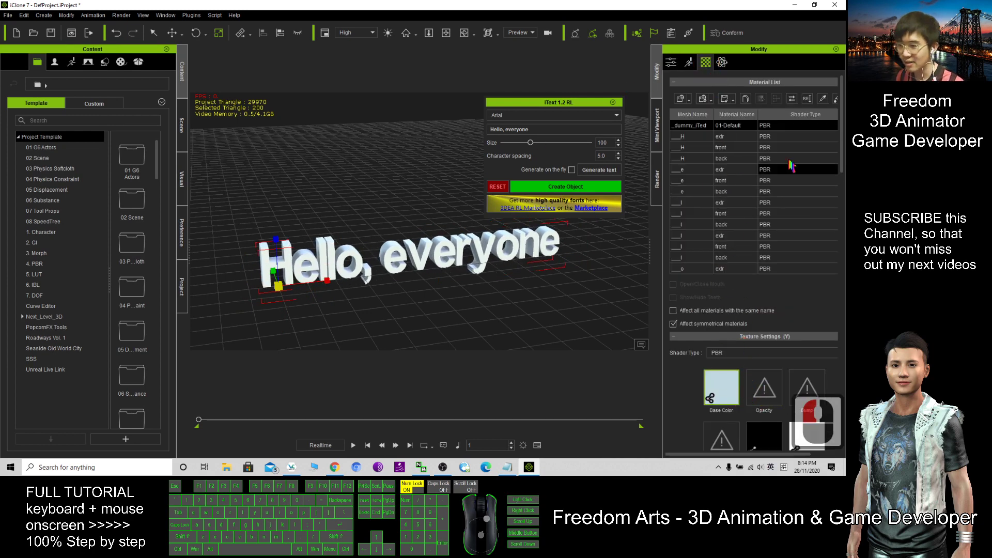
scroll(775, 207, "down", 10)
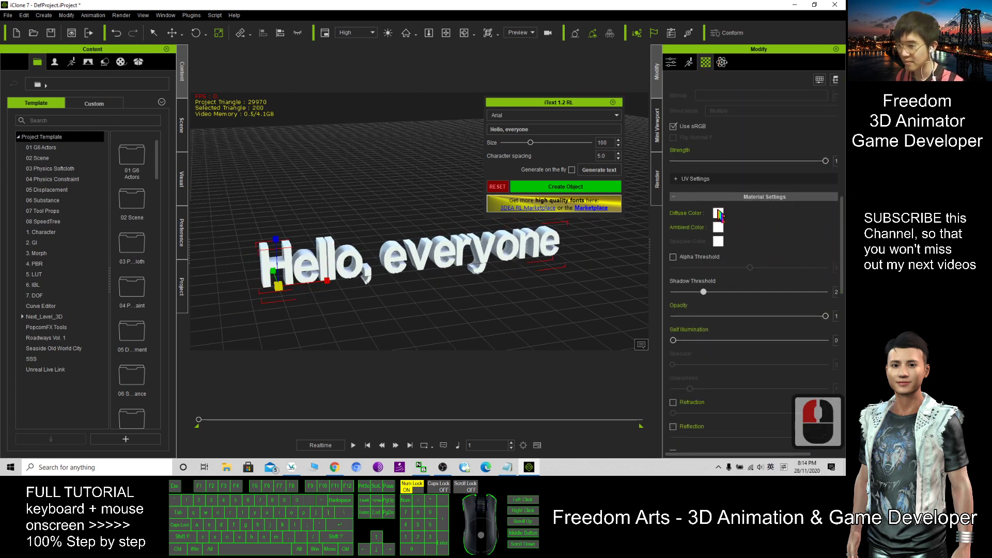
double_click(718, 213)
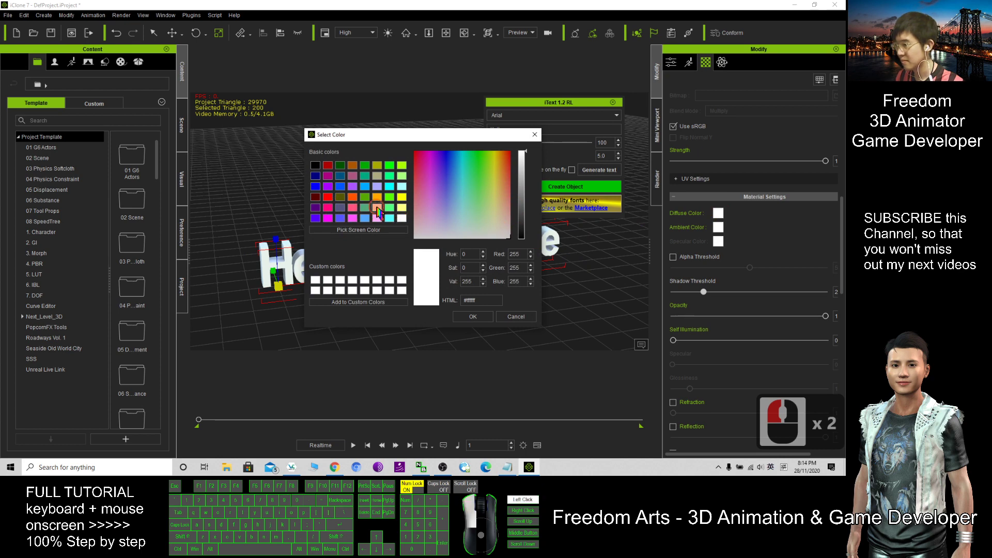
left_click(377, 207)
left_click(389, 197)
left_click(481, 317)
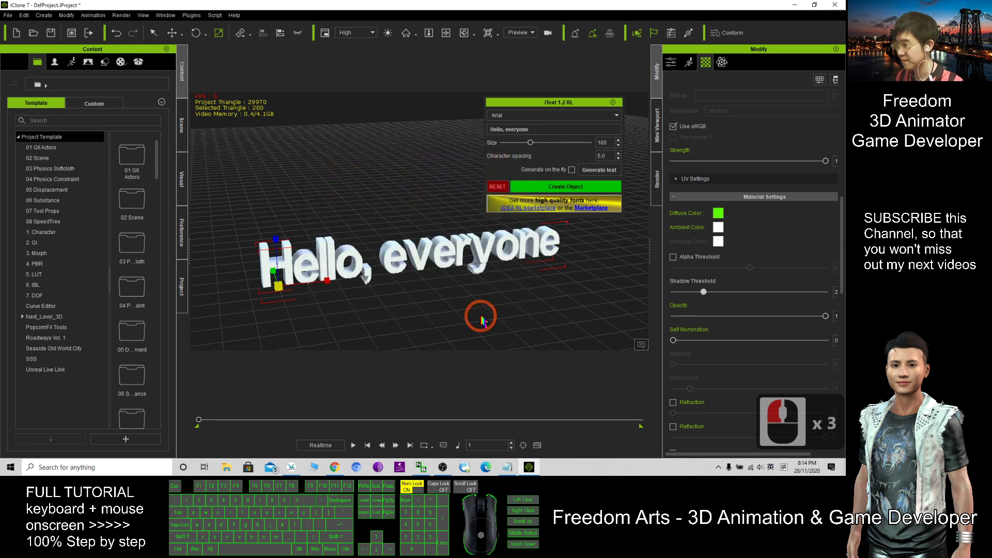
scroll(252, 212, "down", 3)
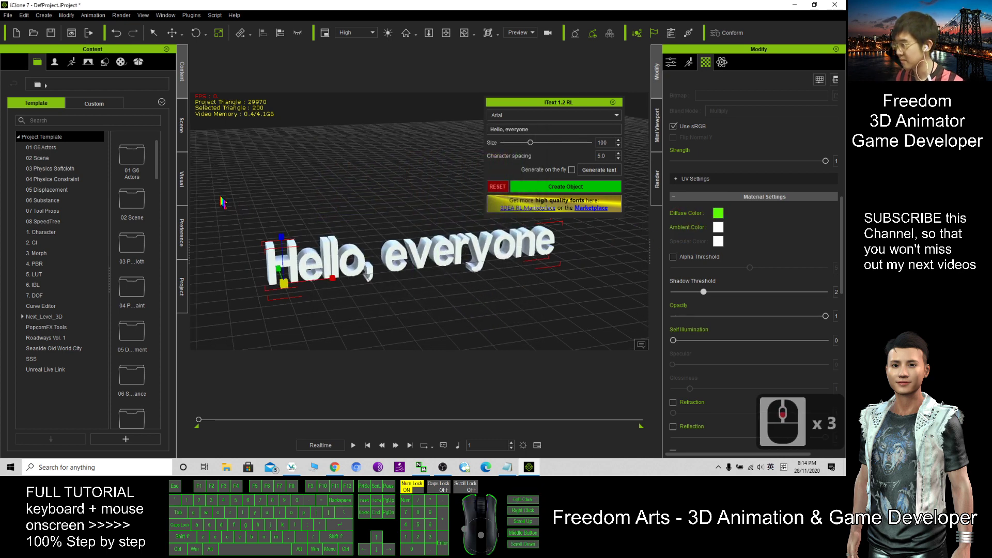
Step: Select the extr, front and back materials of the letters H, e, l and l together and set their diffuse color to bright green
scroll(784, 237, "up", 19)
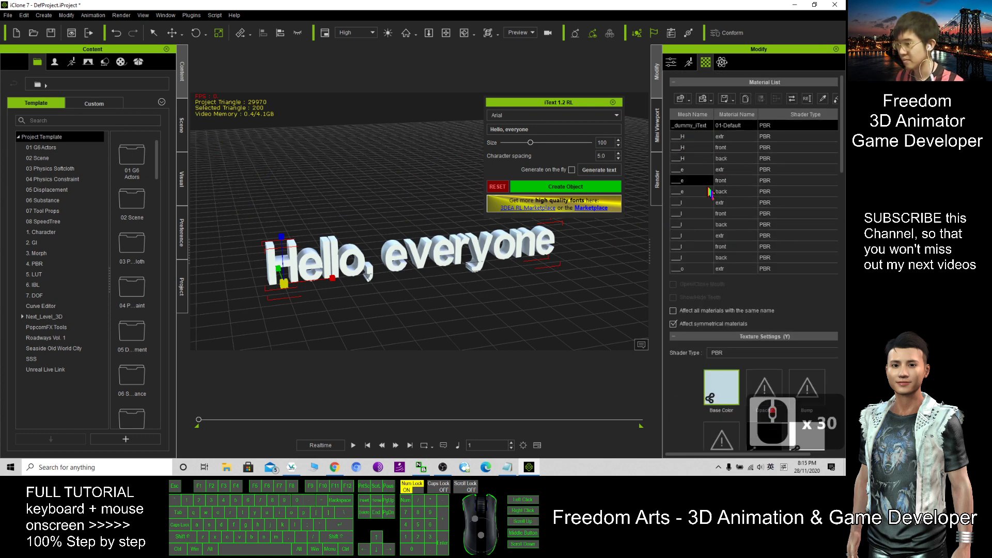
scroll(703, 246, "down", 4)
scroll(692, 153, "up", 5)
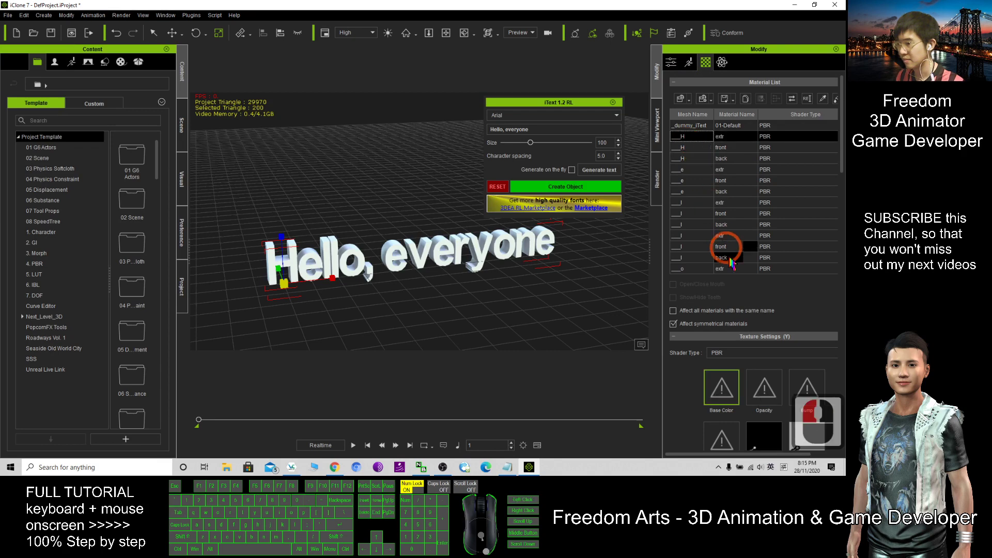
scroll(736, 274, "down", 16)
scroll(842, 189, "down", 3)
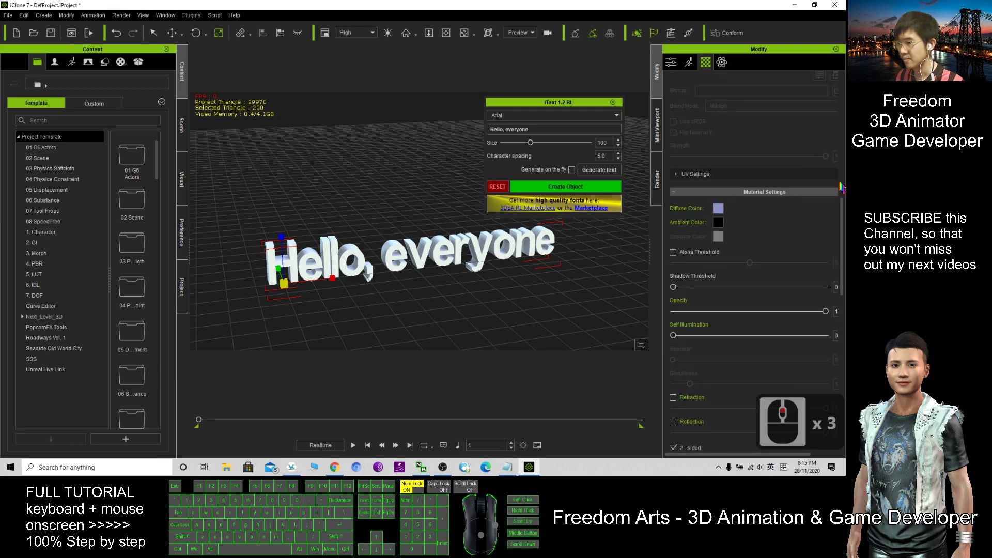
scroll(845, 233, "up", 18)
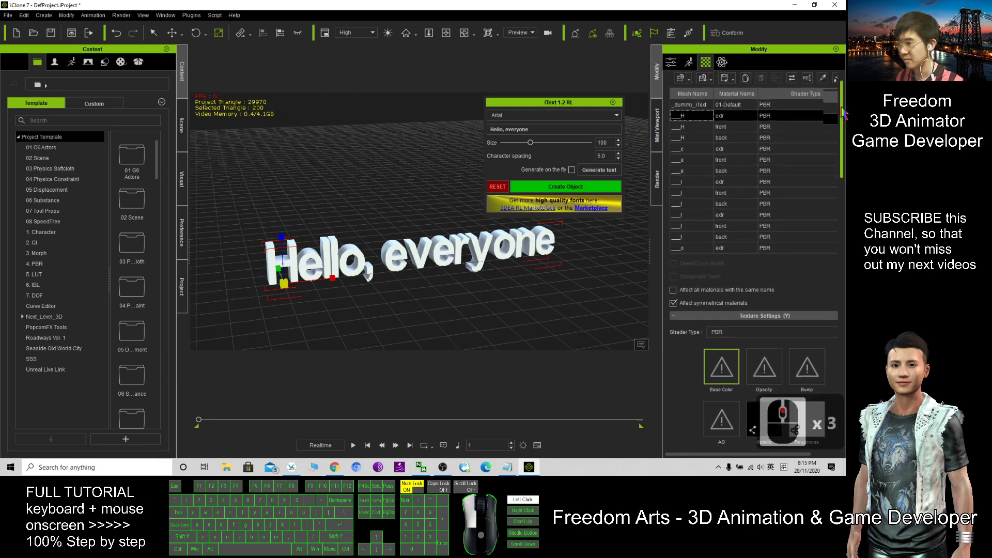
double_click(689, 141)
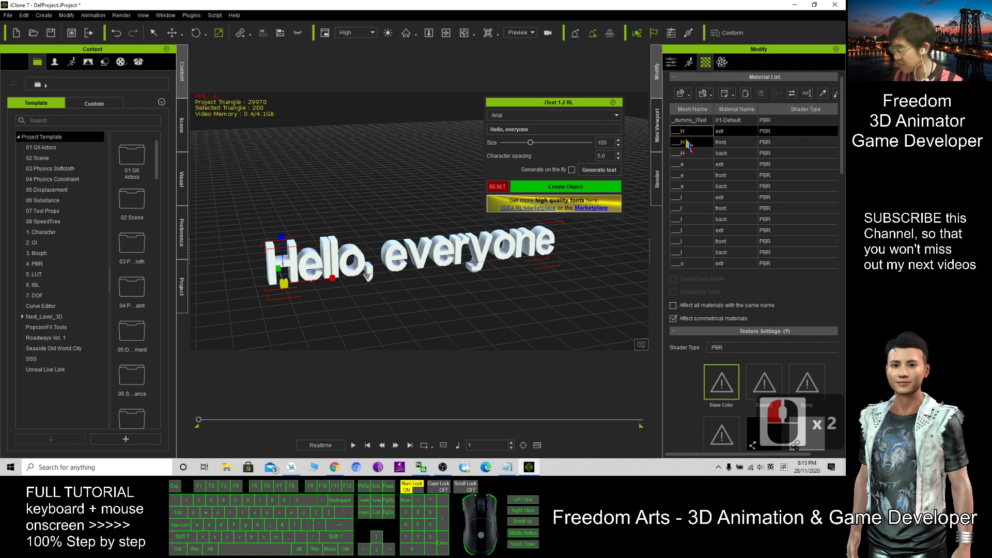
left_click(690, 153, "shift")
left_click(690, 163, "shift")
left_click(690, 175, "shift")
left_click(691, 186, "shift")
left_click(692, 197, "shift")
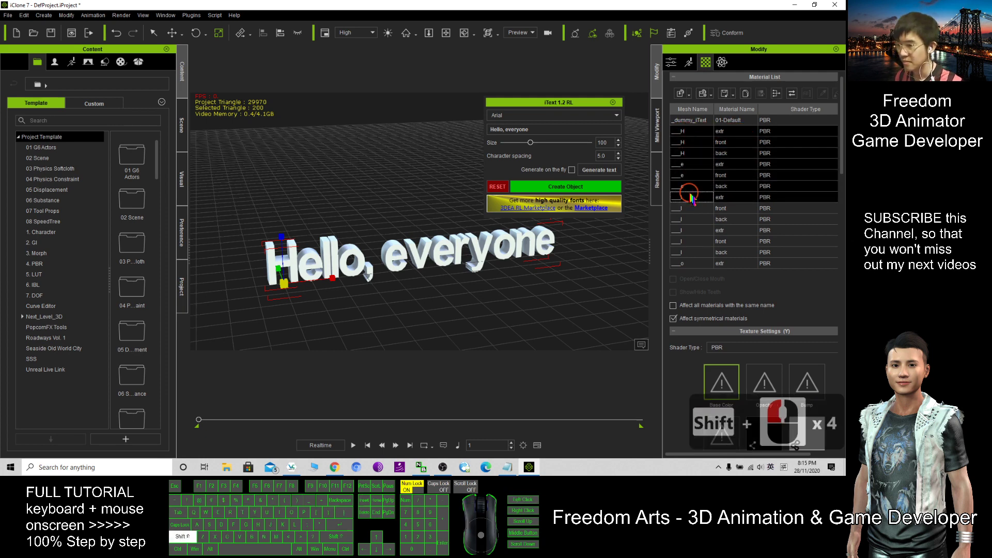
left_click(690, 219, "shift")
left_click(690, 230, "shift")
left_click(690, 241, "shift")
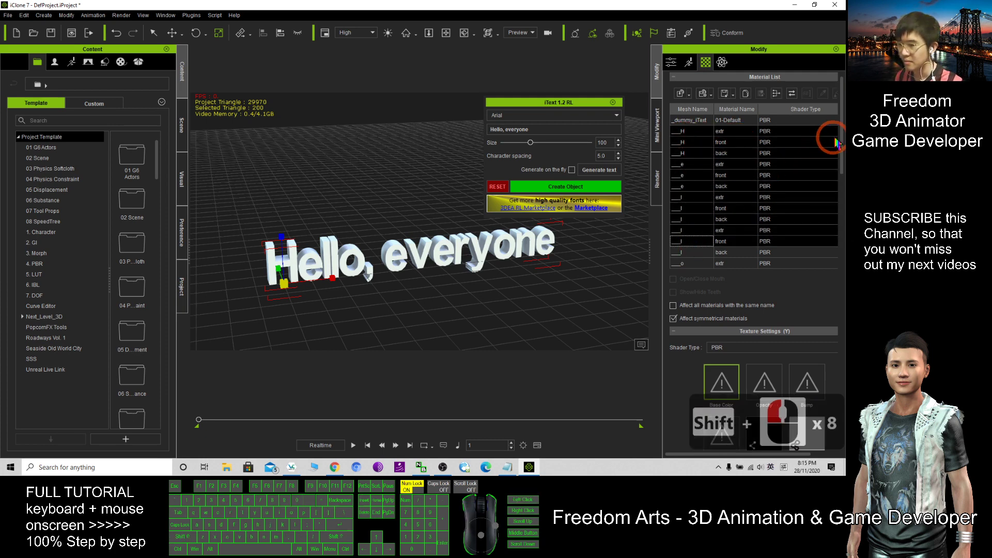
scroll(691, 212, "down", 3, "shift")
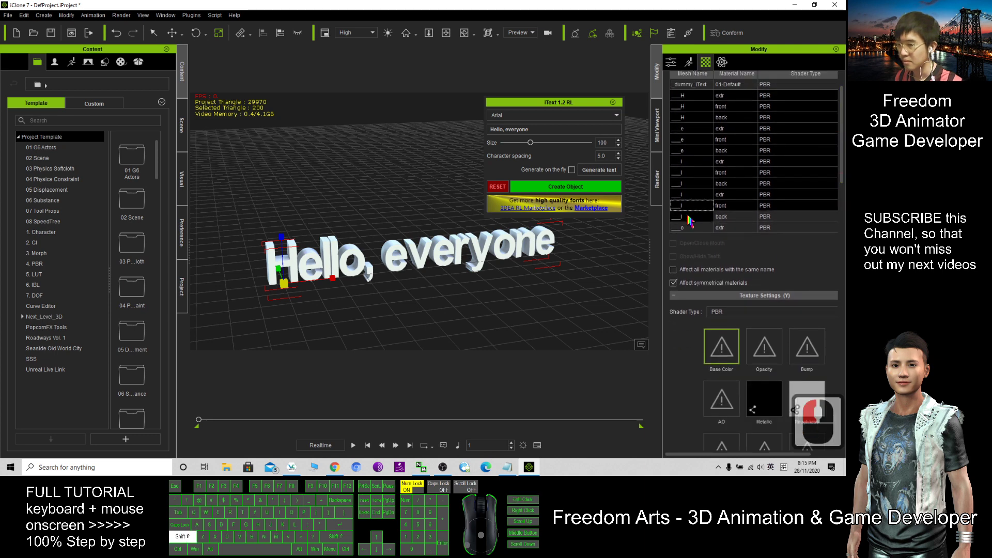
left_click(690, 221, "shift")
left_click_drag(840, 155, 838, 279, "shift")
double_click(722, 172)
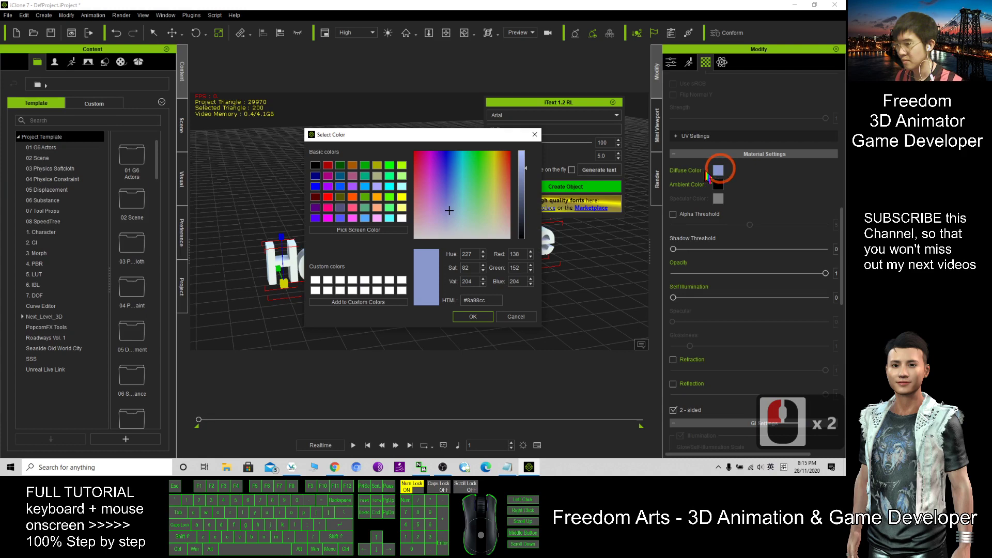
left_click(391, 198)
left_click(472, 317)
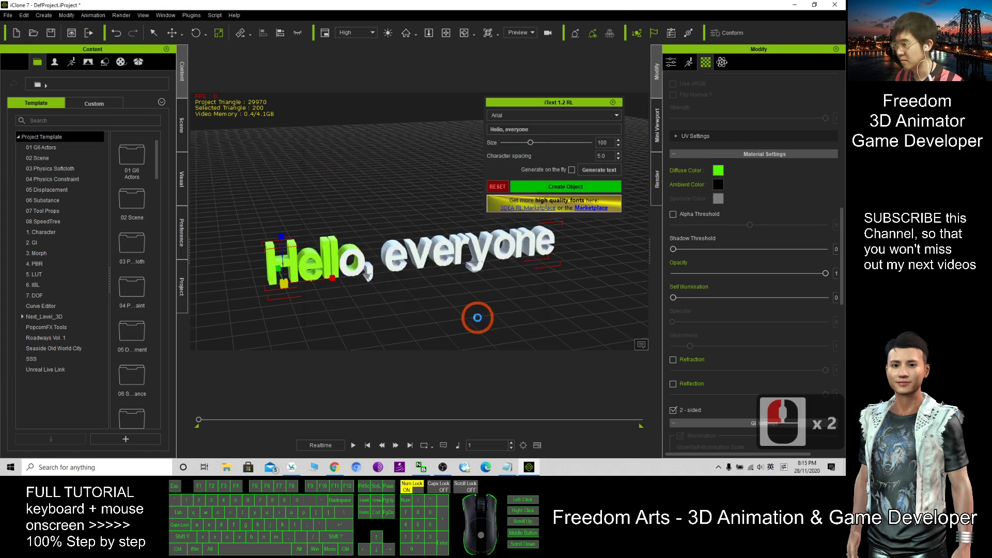
Step: Select the letter "v" in the 3D text and set its materials' diffuse color to yellow
scroll(442, 296, "up", 3)
left_click_drag(842, 228, 842, 131)
scroll(830, 116, "up", 3)
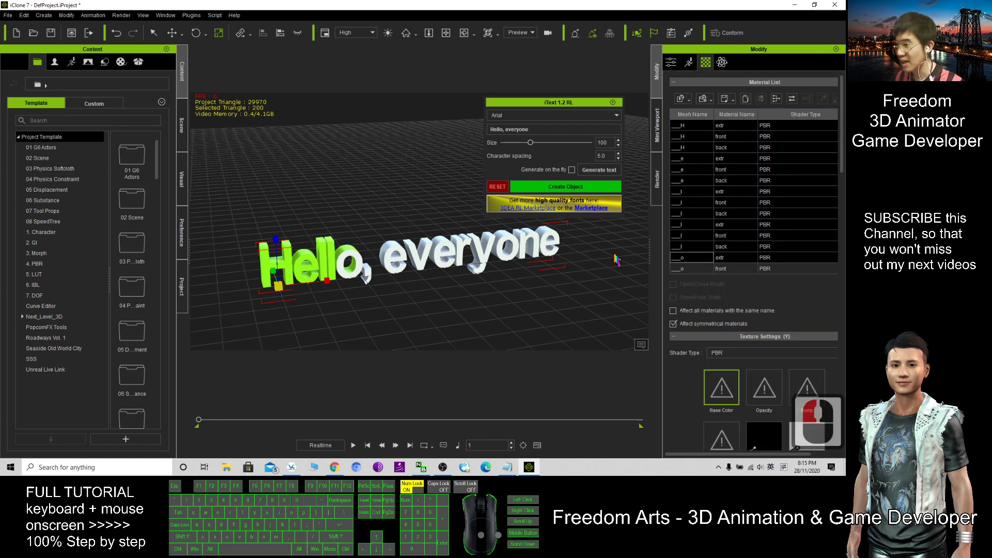
double_click(424, 251)
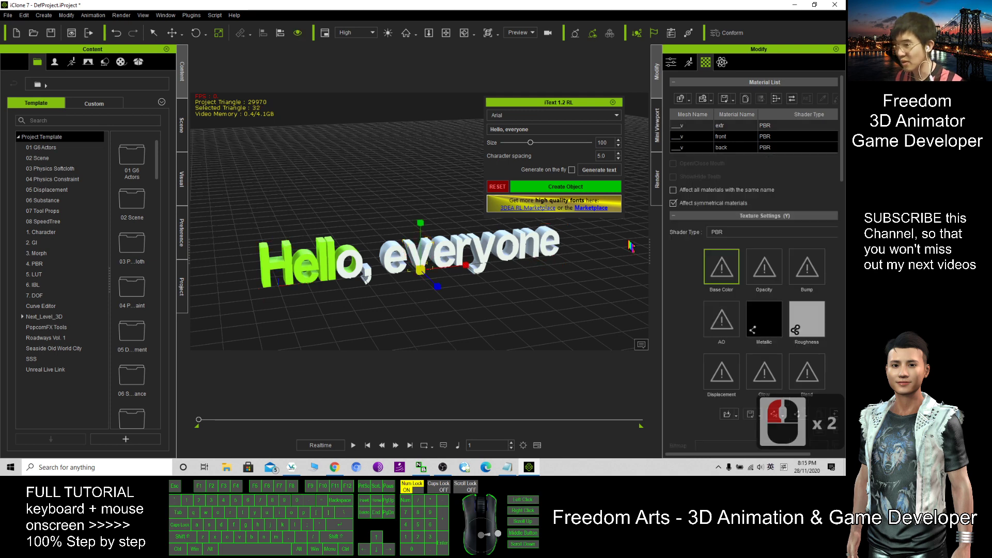
scroll(796, 155, "down", 8)
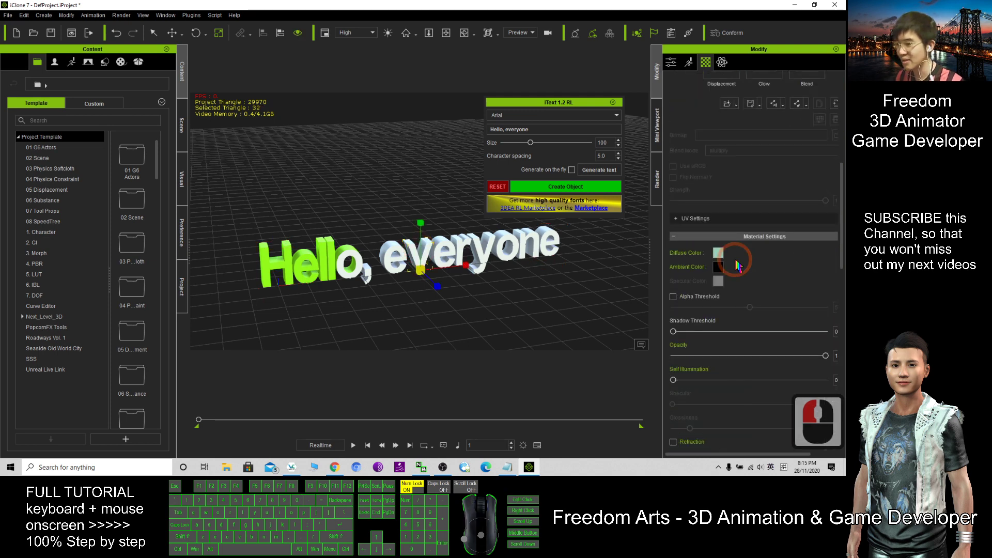
double_click(718, 253)
left_click(401, 207)
left_click(402, 196)
left_click(473, 317)
scroll(381, 294, "up", 20)
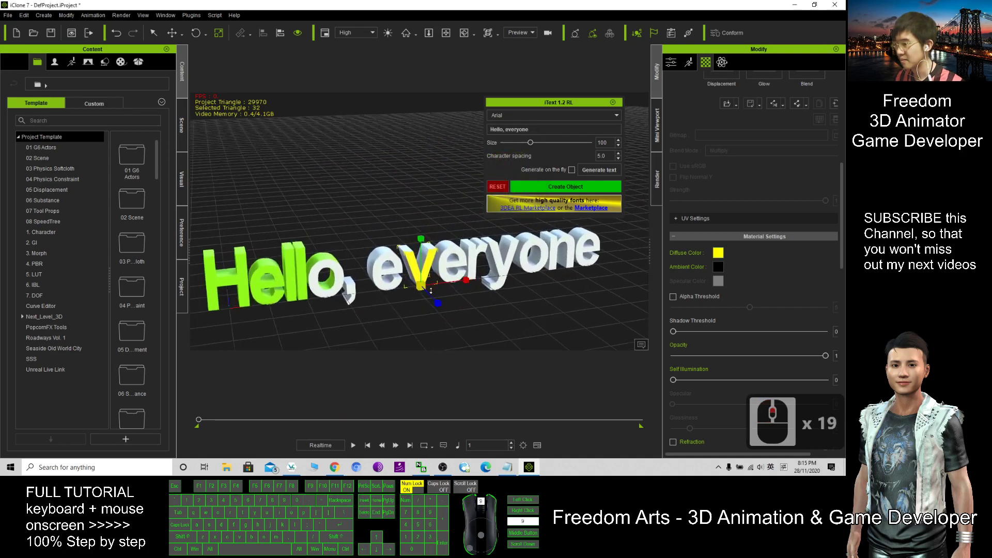
left_click_drag(381, 293, 390, 247)
key("c")
mouse_move(299, 245)
left_mouse_down()
mouse_move(582, 264)
mouse_move(301, 252)
mouse_move(311, 252)
left_mouse_up()
key("x")
scroll(311, 252, "down", 20)
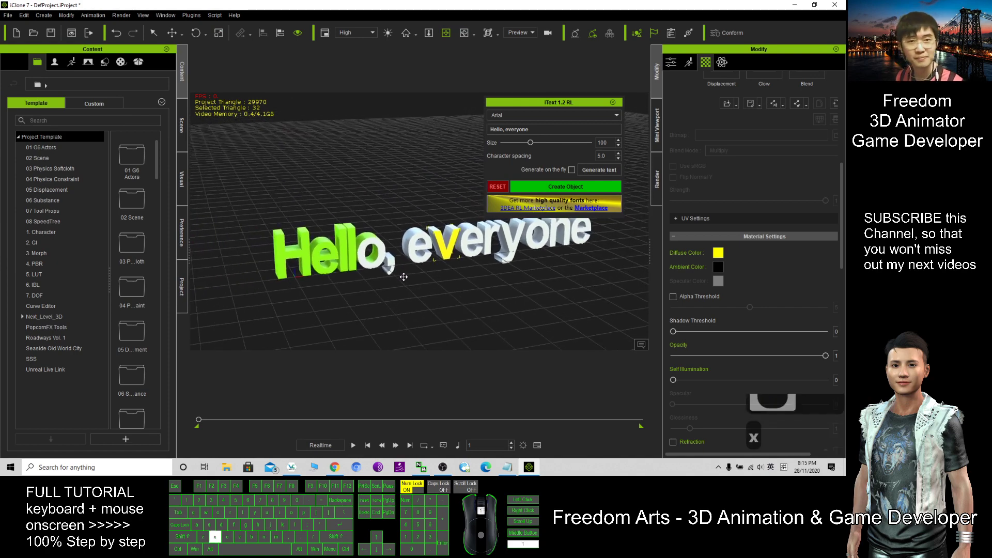
scroll(396, 294, "down", 7)
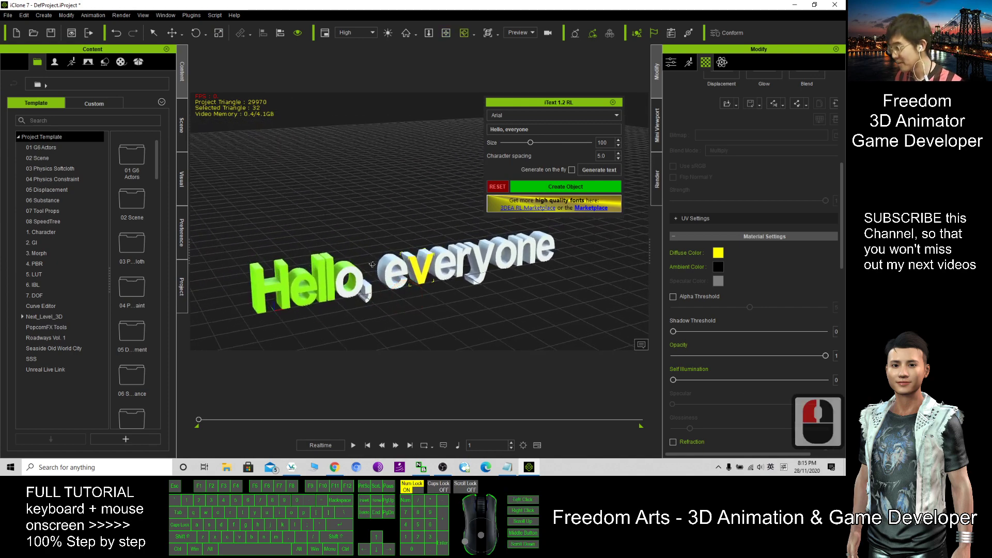
mouse_move(371, 268)
left_mouse_down()
mouse_move(296, 262)
mouse_move(366, 279)
mouse_move(356, 282)
left_mouse_up()
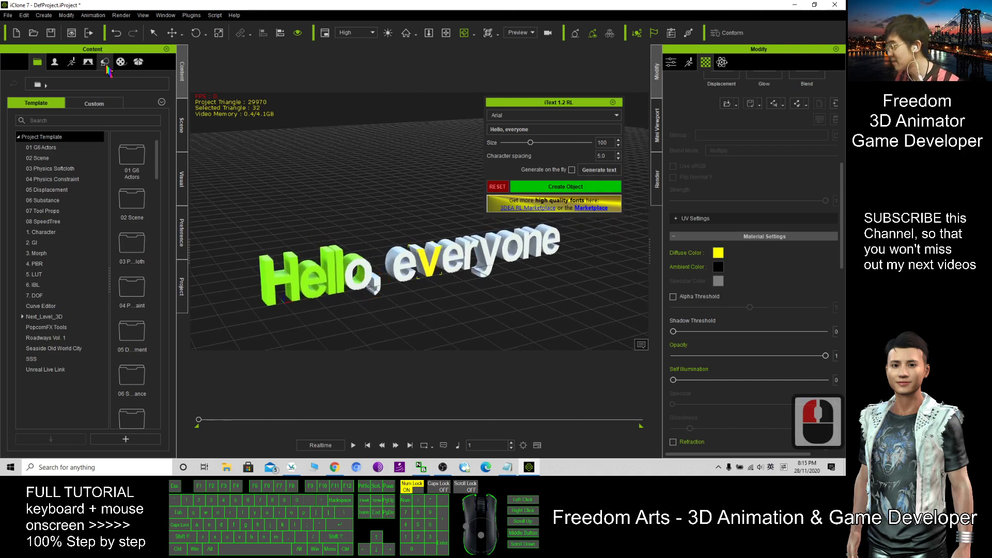
Step: Open the custom Prop library, then select the whole _dummy_iText object in the scene list
left_click(105, 64)
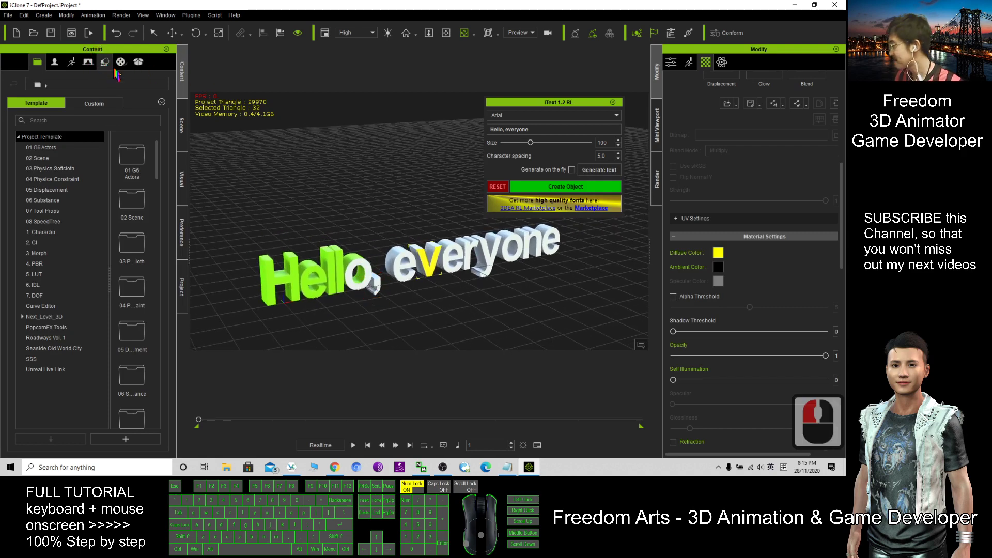
left_click(92, 105)
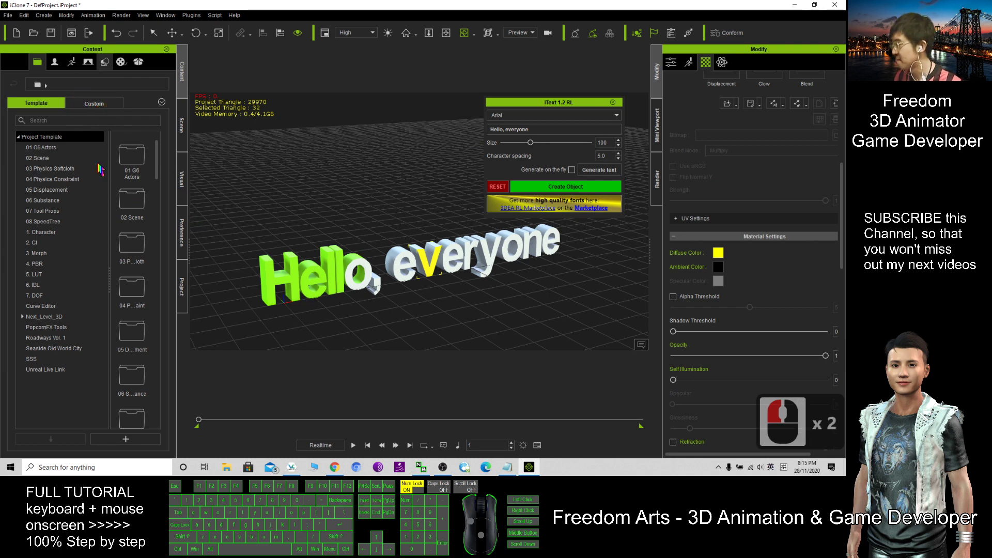
left_click(34, 148)
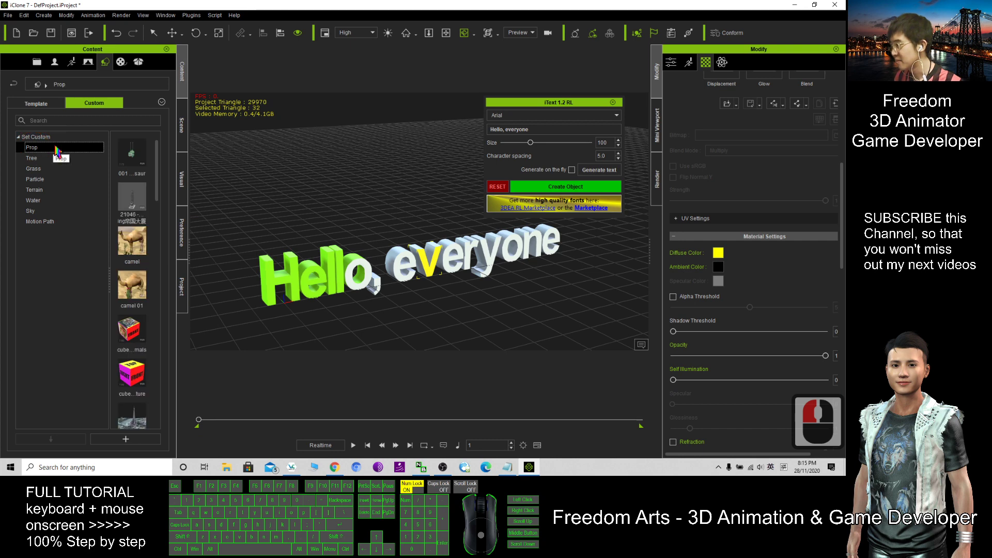
left_click(182, 126)
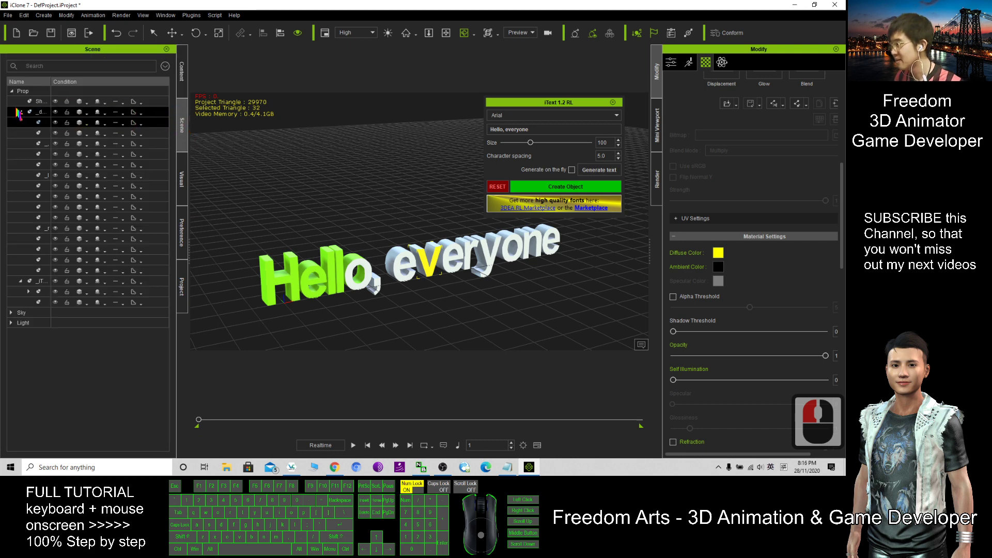
left_click_drag(50, 82, 102, 84)
double_click(52, 112)
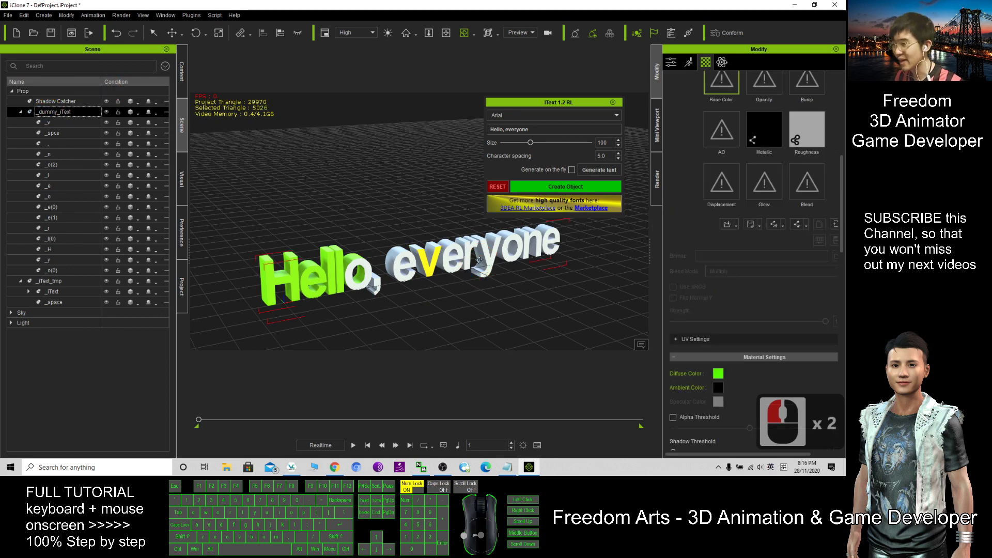
Step: Save the selected 3D text to the custom Prop library under its default name
left_click(182, 71)
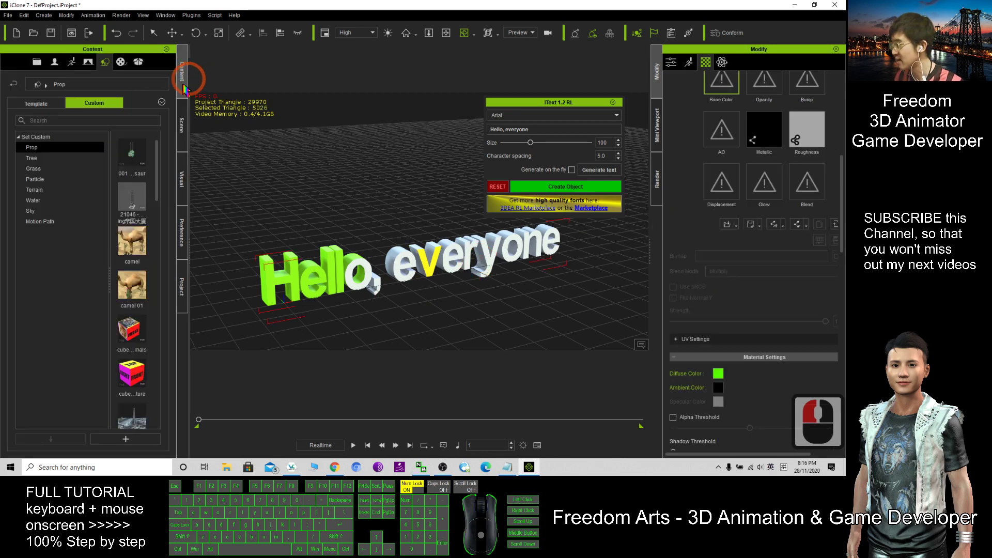
left_click(94, 104)
left_click(36, 148)
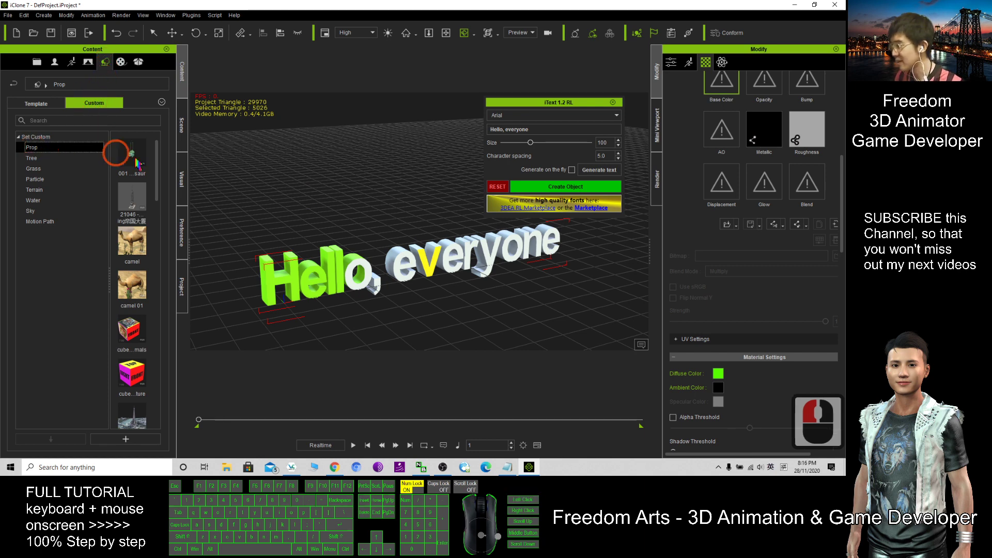
left_click_drag(156, 173, 156, 411)
left_click(126, 440)
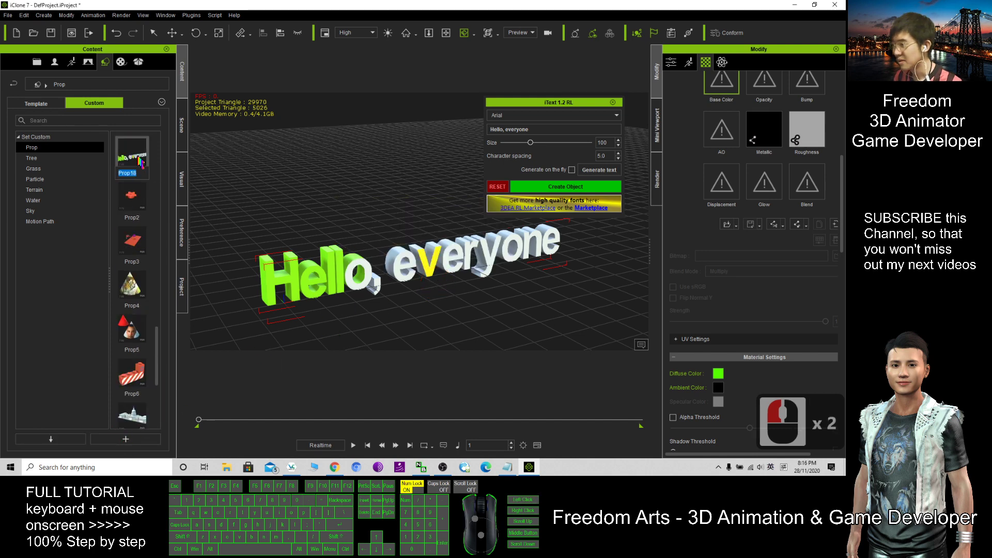
key("Return")
Step: Place a copy of the saved text prop on the grid beside the original and move the iText window clear of both texts
scroll(397, 223, "down", 20)
key("x")
left_click_drag(432, 246, 406, 237)
left_click_drag(130, 155, 473, 270)
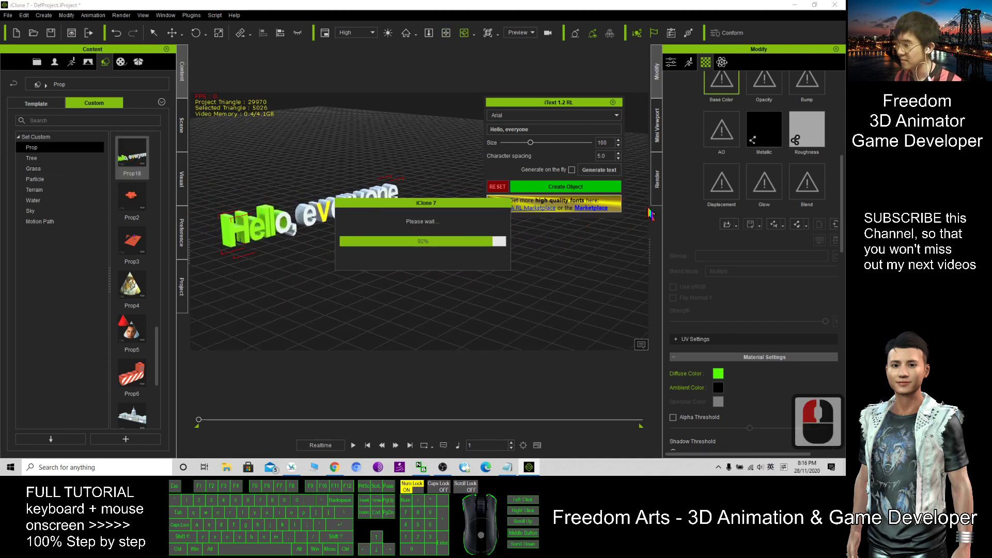
key("x")
mouse_move(560, 249)
left_mouse_down()
mouse_move(531, 291)
mouse_move(434, 305)
mouse_move(236, 268)
mouse_move(515, 256)
mouse_move(507, 259)
mouse_move(545, 238)
left_mouse_up()
key("c")
key("x")
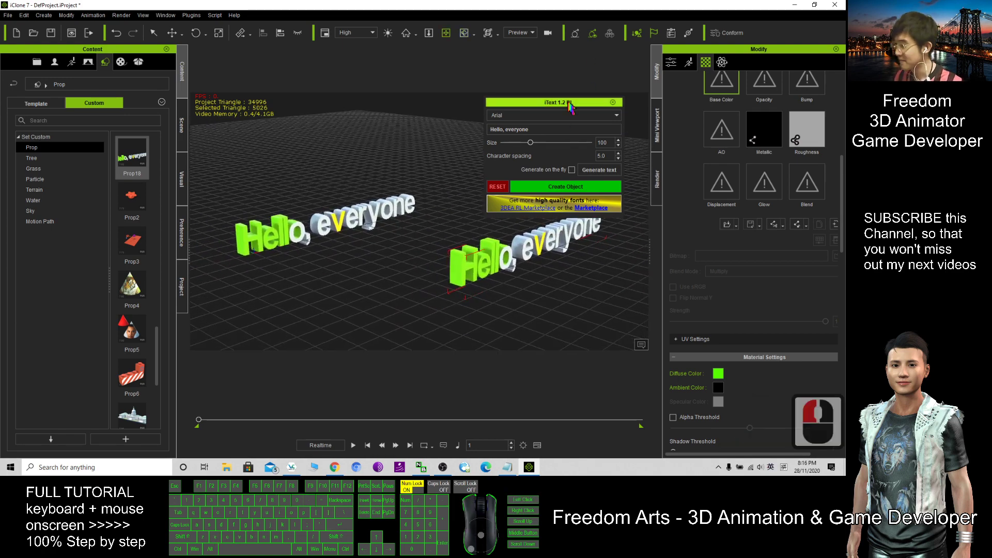
left_click_drag(576, 106, 503, 98)
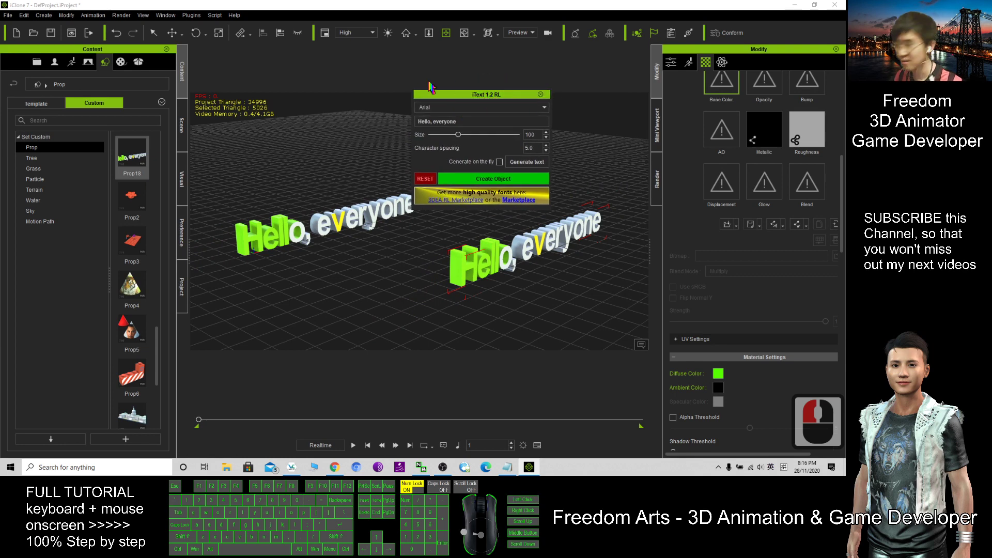
left_click_drag(481, 94, 499, 88)
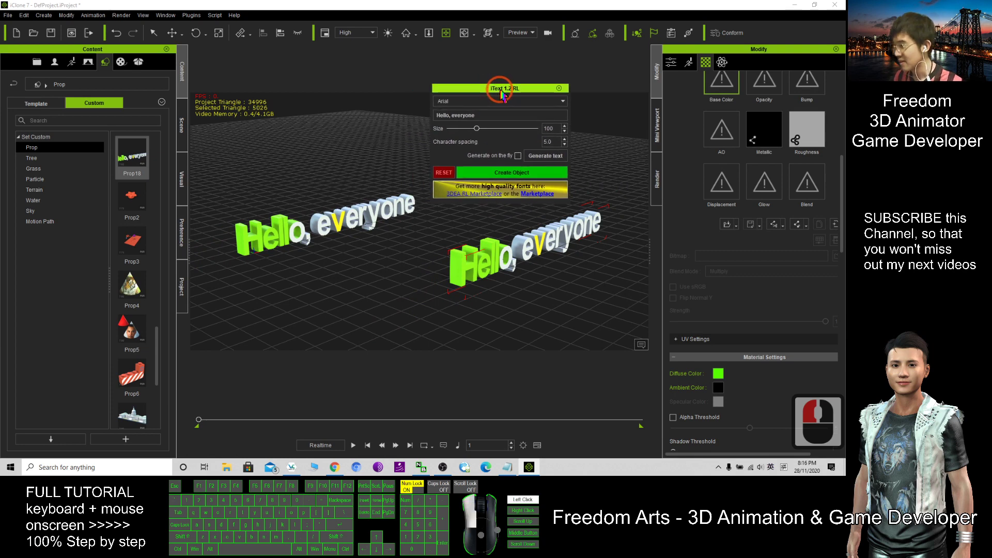
Step: Switch to the browser and view the iText RL plug-in page and its address on the Reallusion Marketplace
left_click(796, 5)
left_click(161, 7)
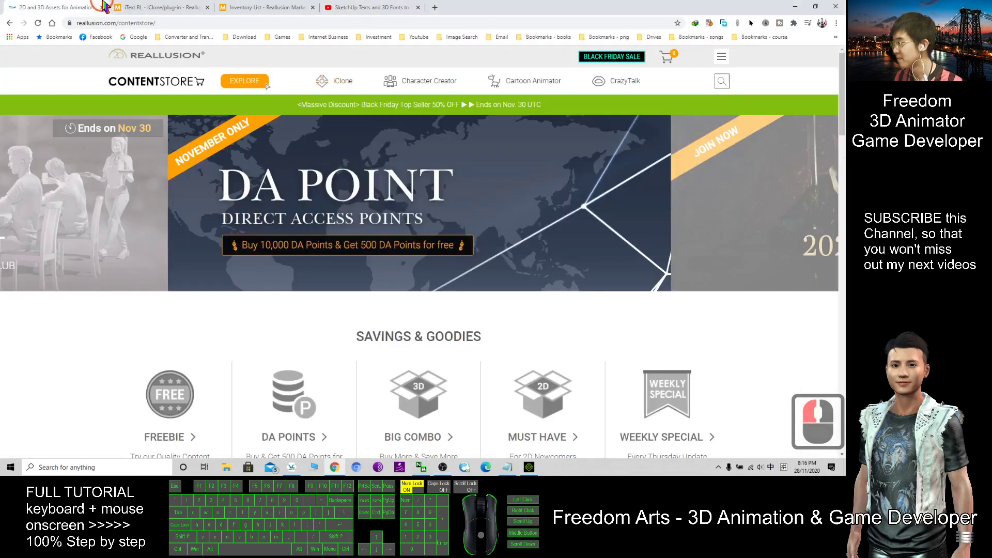
double_click(284, 190)
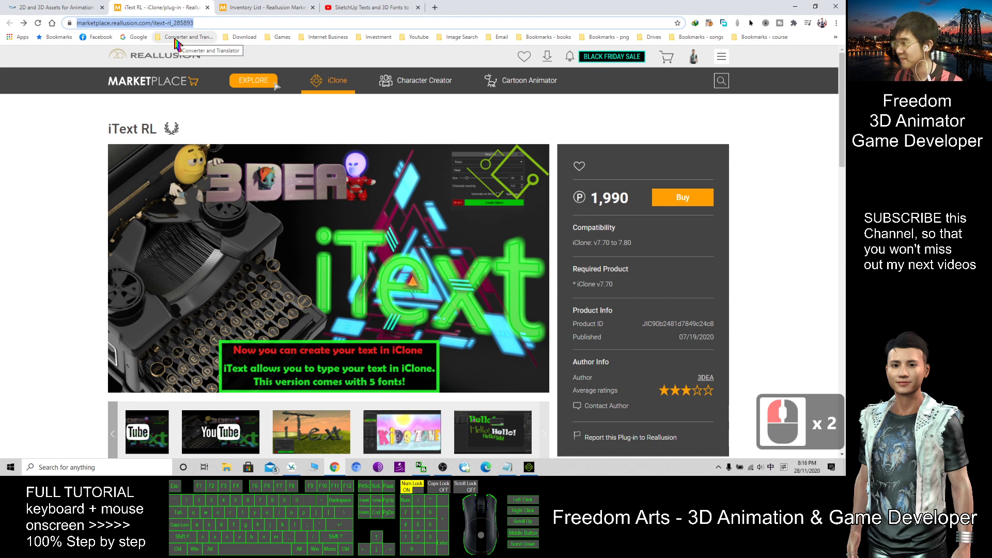
left_click(229, 26)
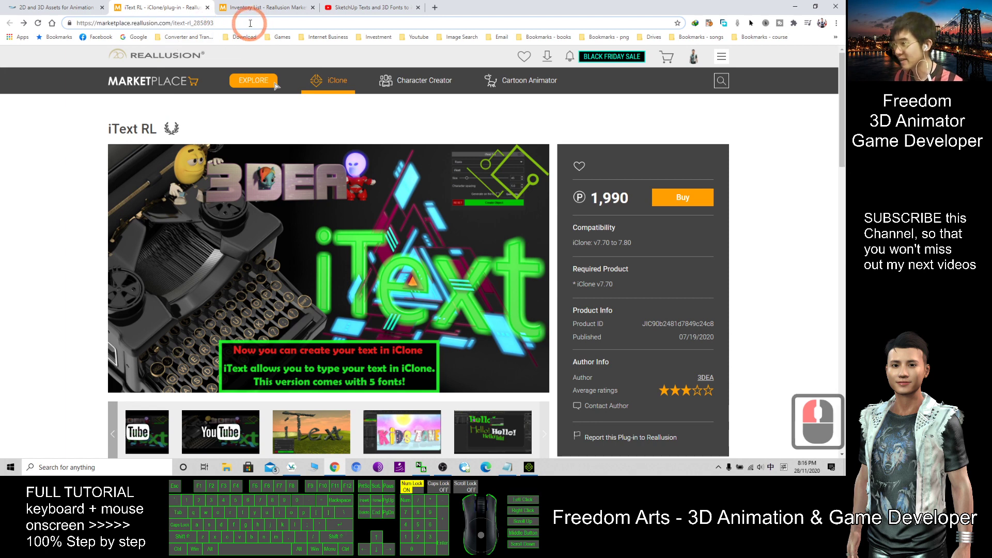
left_click_drag(250, 23, 76, 22)
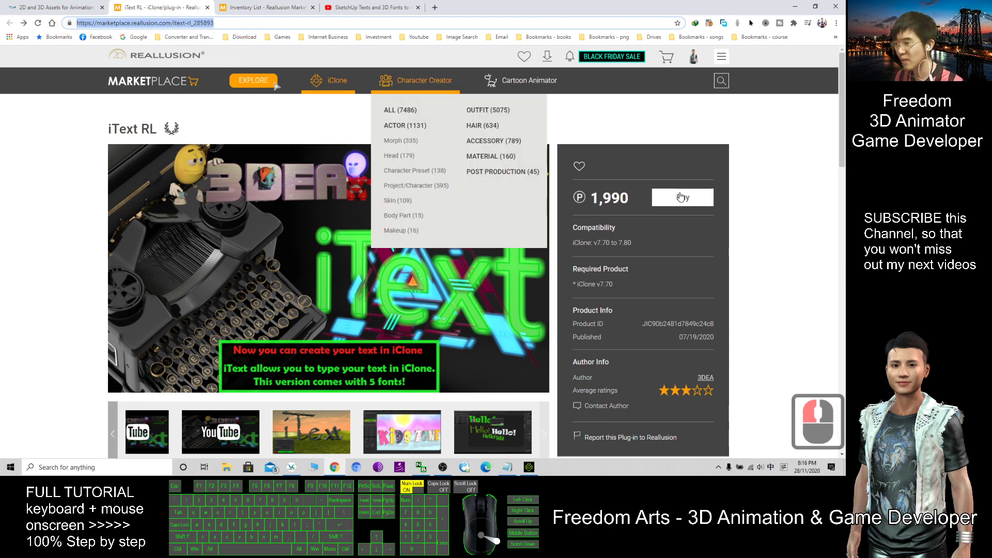
left_click(800, 142)
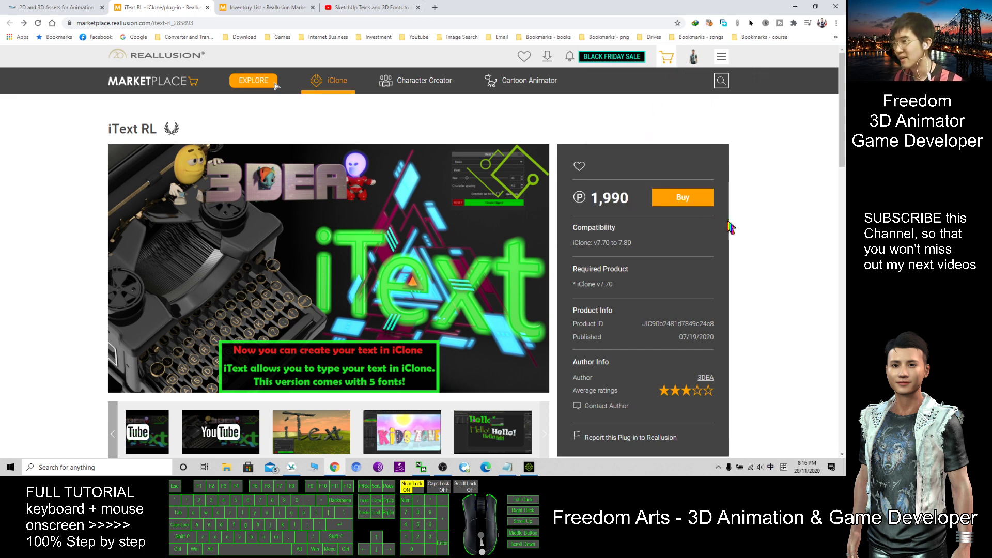
Step: Open the account's plug-in inventory list and find the download entry for iText RL
mouse_move(693, 56)
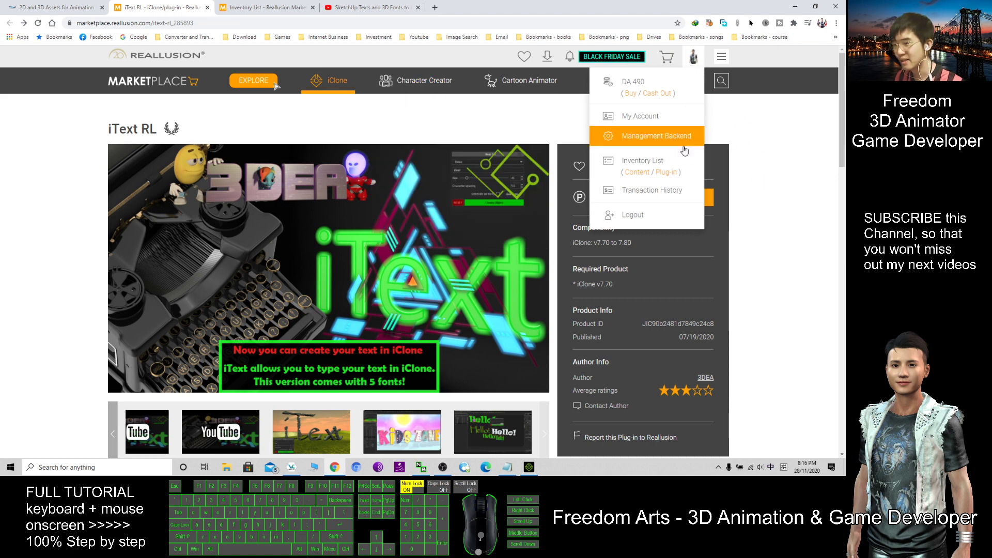
left_click(670, 173)
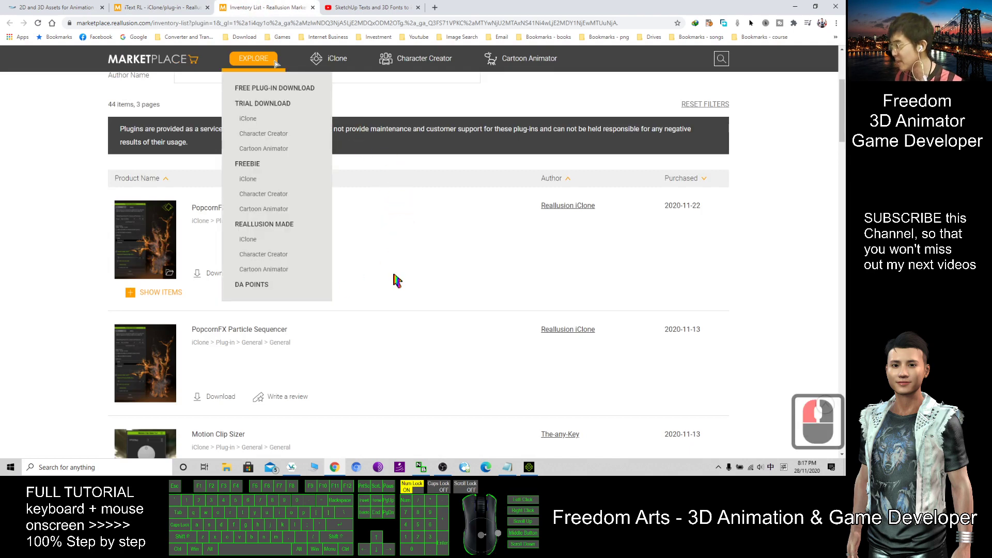
scroll(385, 207, "down", 16)
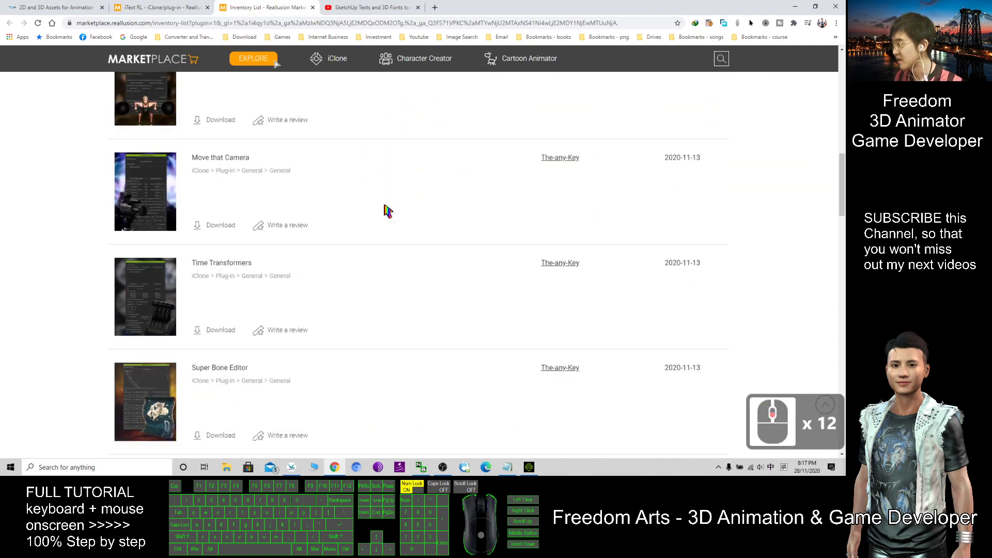
scroll(423, 201, "down", 12)
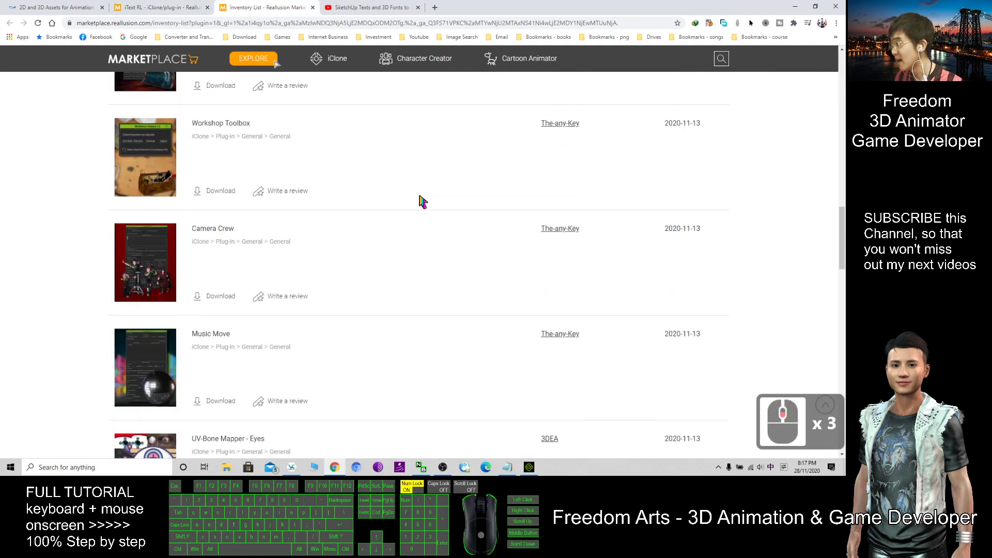
scroll(419, 201, "down", 10)
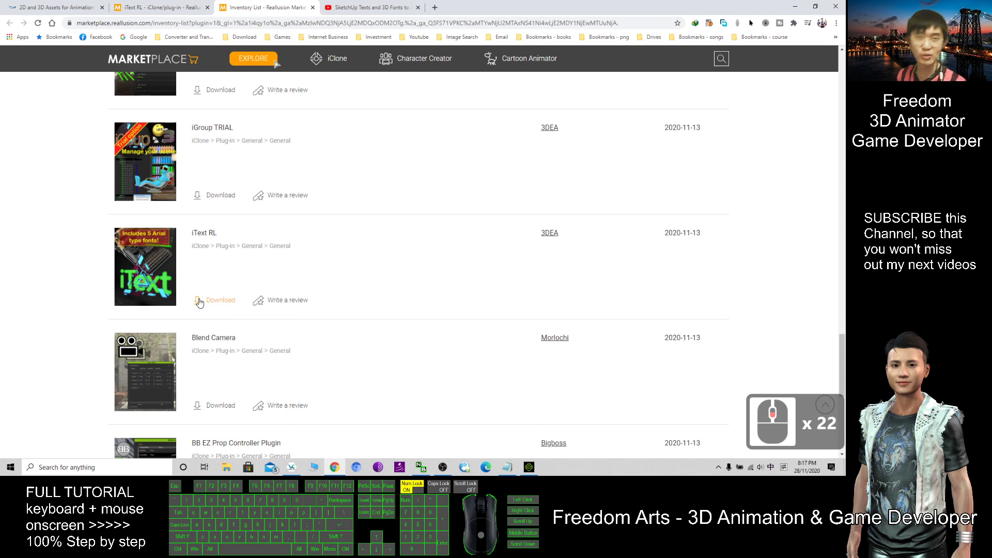
Step: Return to the desktop and extract iText RL.zip into the iText RL folder there
left_click(794, 7)
left_click(223, 137)
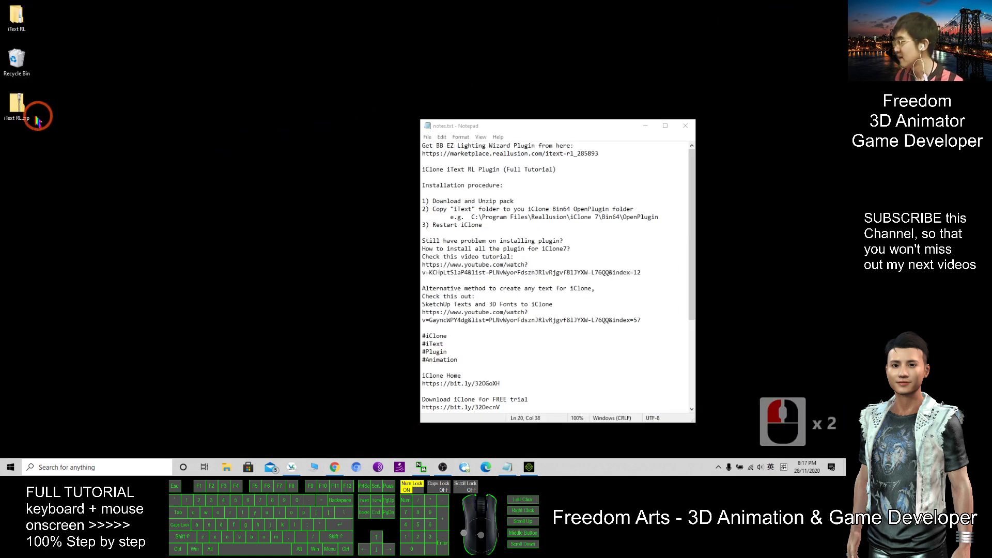
left_click(19, 106)
right_click(18, 105)
right_click(17, 105)
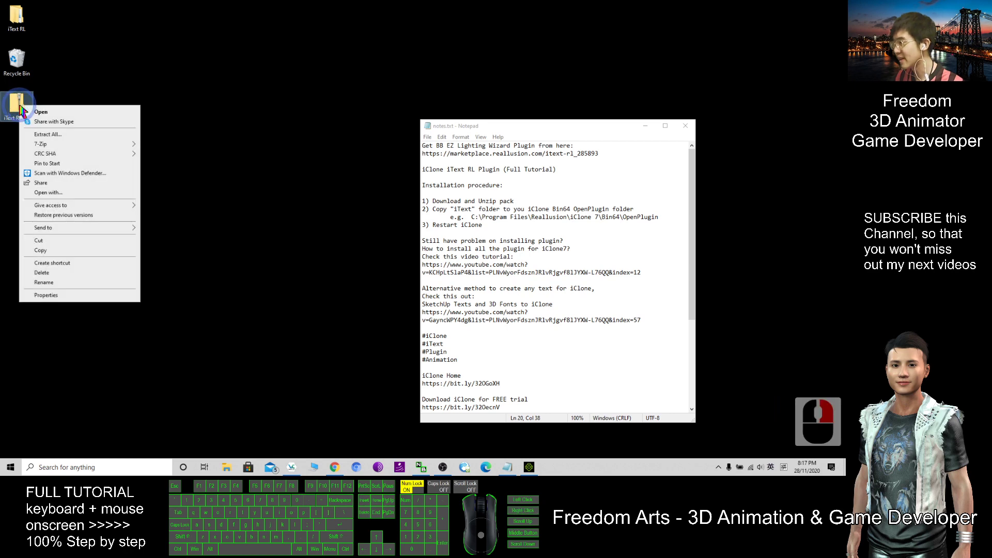
left_click(56, 140)
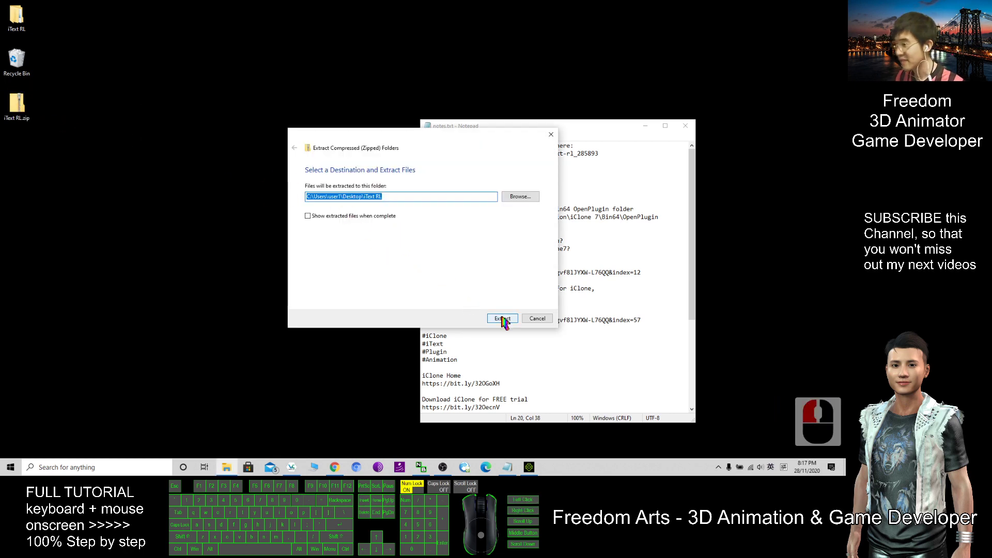
left_click(502, 319)
Step: Open the iText RL folder on the desktop and arrange its window beside the notes.txt window
left_click(18, 20)
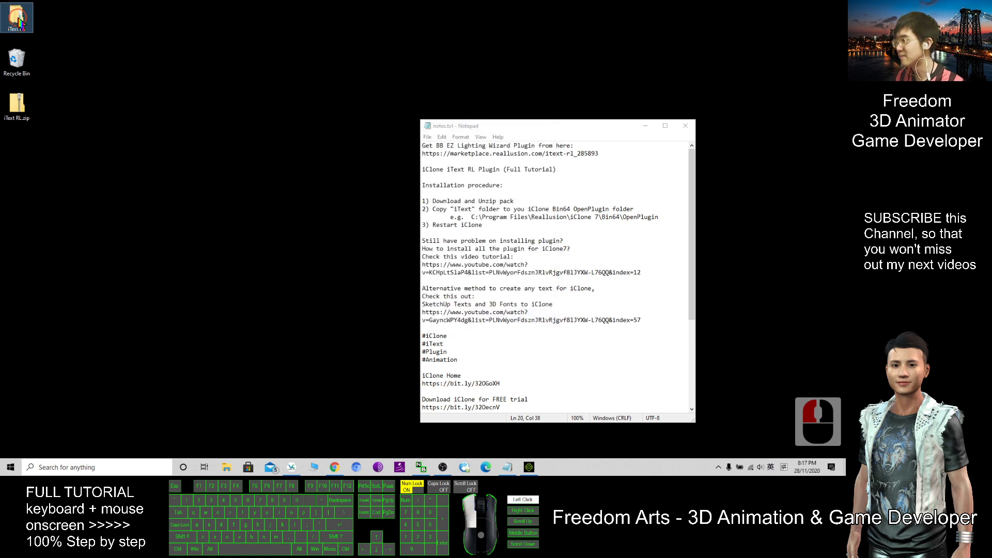
double_click(19, 21)
left_click_drag(512, 46, 311, 82)
left_click_drag(605, 127, 640, 68)
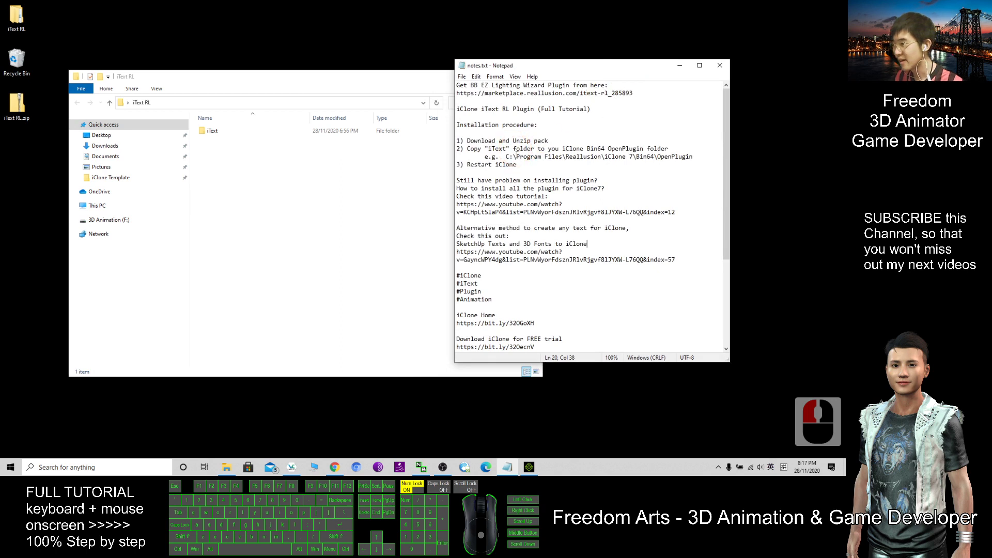
Step: Copy the path C:\Program Files\Reallusion\iClone 7\Bin64\OpenPlugin from the installation notes
left_click_drag(506, 156, 683, 157)
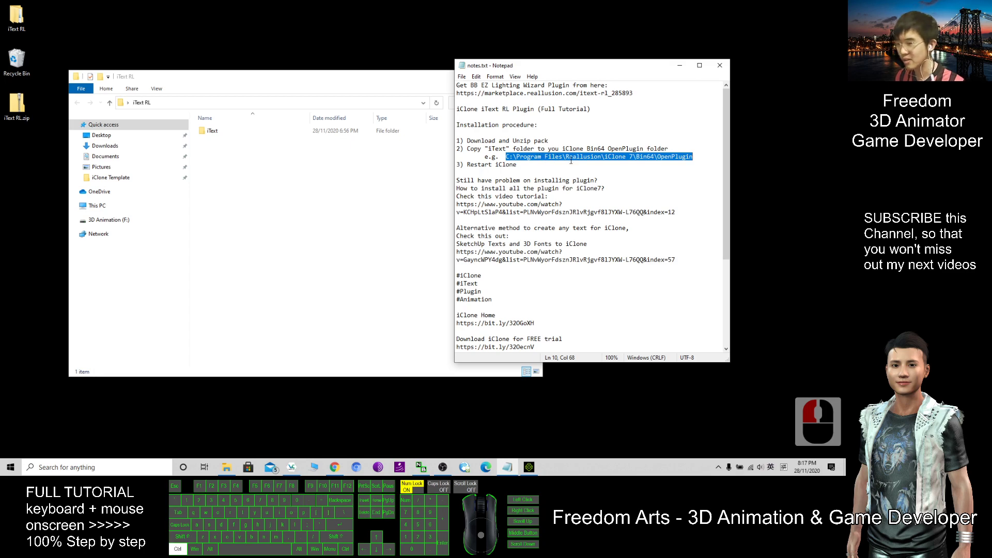
key("ctrl+c")
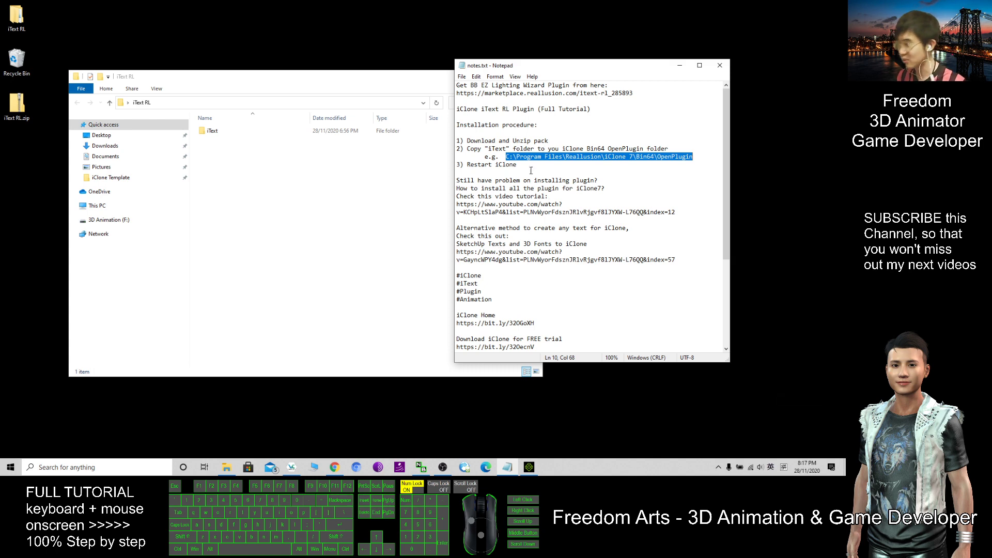
left_click(552, 68)
key("ctrl+c")
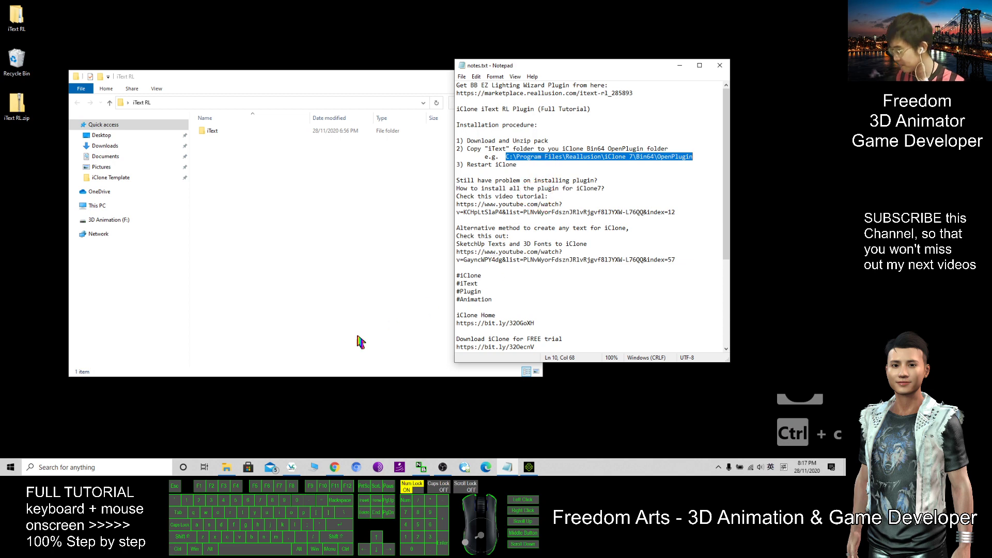
Step: Open the folder C:\Program Files\Reallusion\iClone 7\Bin64\OpenPlugin in a new File Explorer window and move it off the iText RL window
right_click(226, 468)
left_click(212, 421)
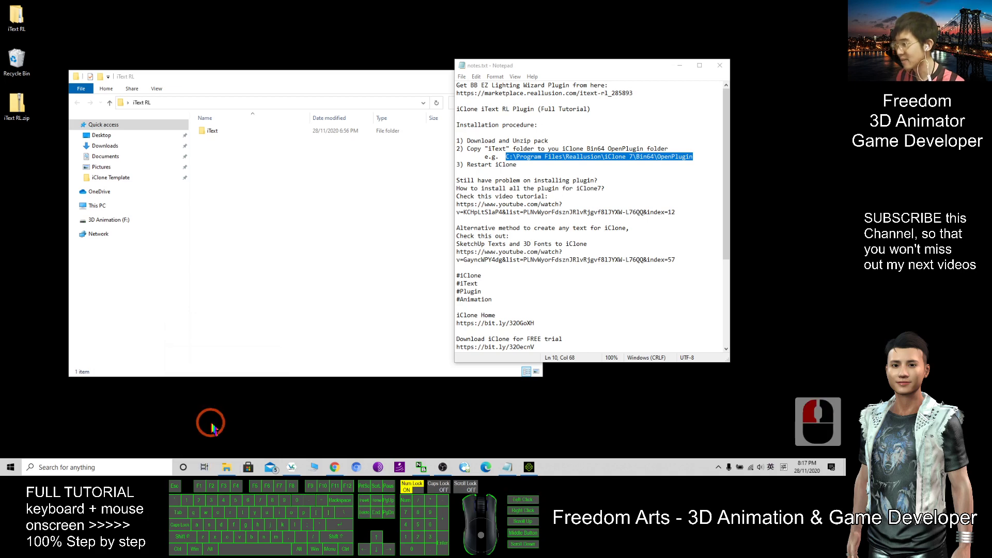
left_click(268, 114)
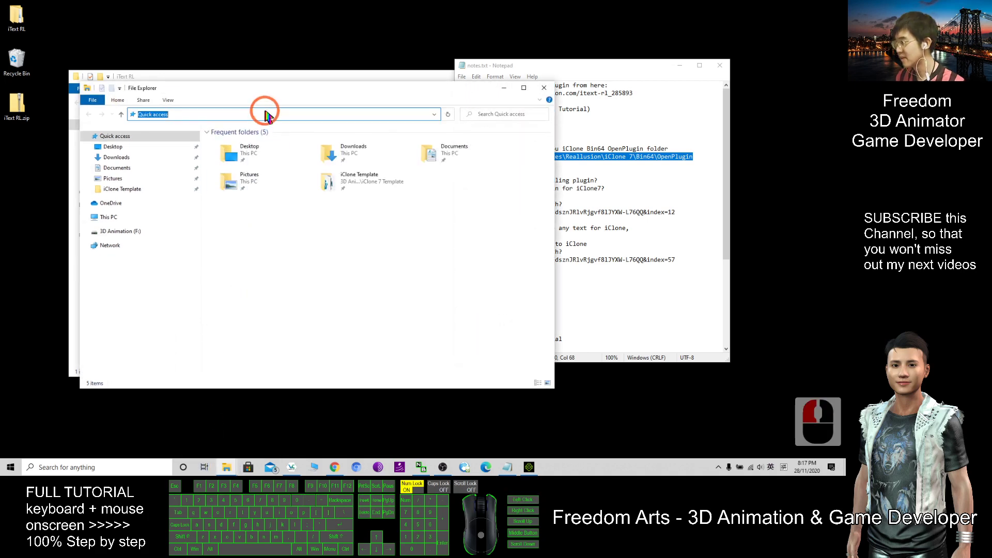
key("ctrl+v")
key("Return")
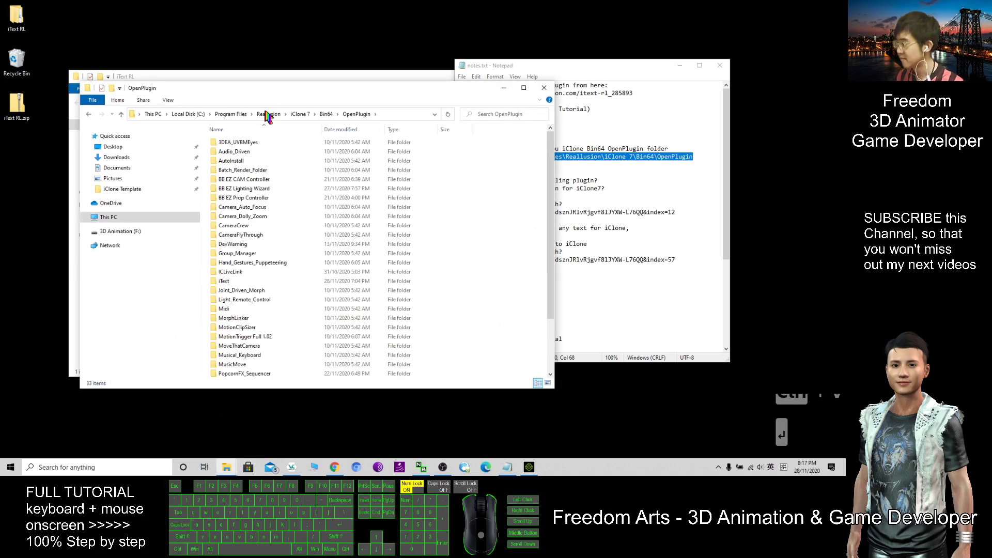
left_click_drag(381, 88, 582, 48)
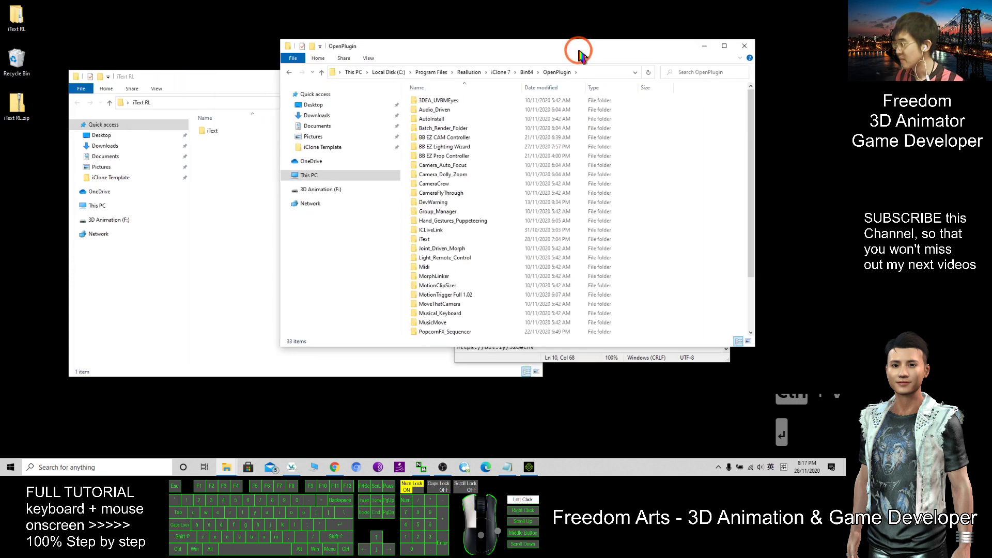
Step: Copy the iText folder from the extracted iText RL folder
left_click(260, 74)
left_click(212, 131)
left_click(211, 130)
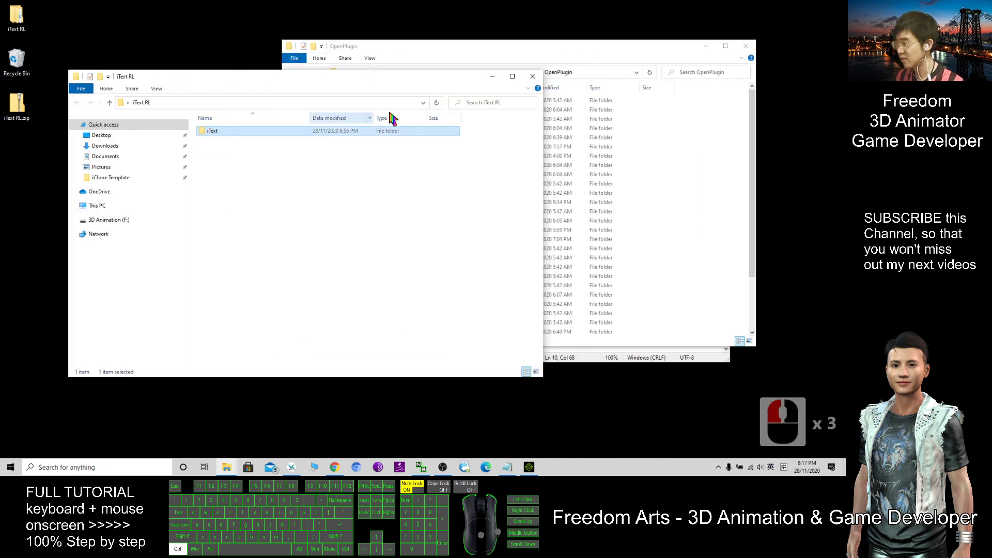
key("ctrl+c")
Step: Locate the iText folder inside OpenPlugin, check the folder's full path and close the OpenPlugin window
left_click(678, 44)
left_click(714, 185)
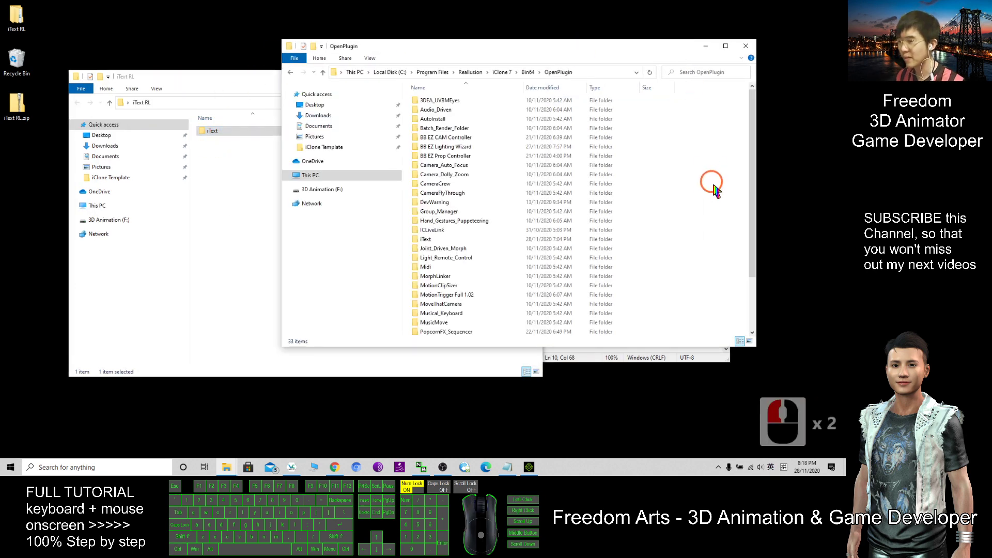
left_click(439, 239)
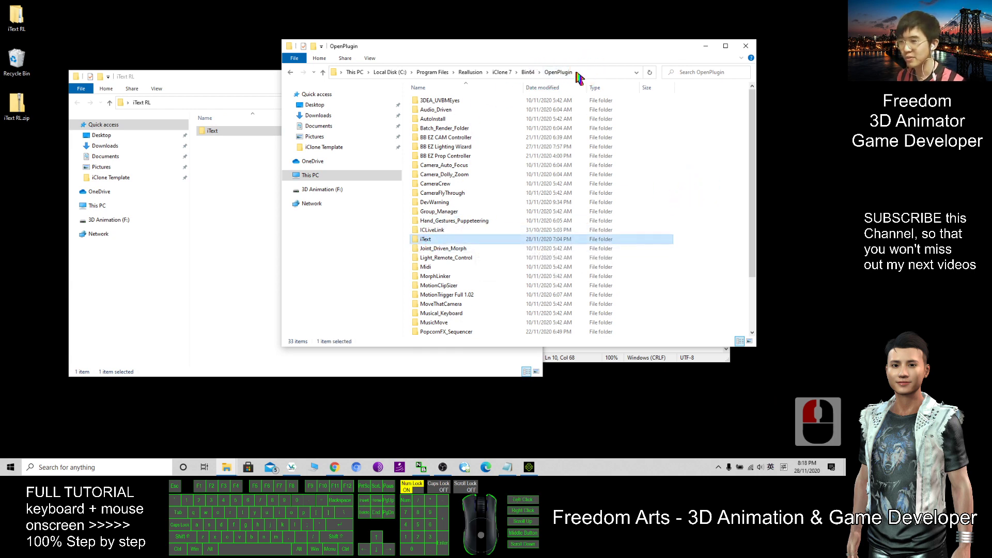
left_click(609, 75)
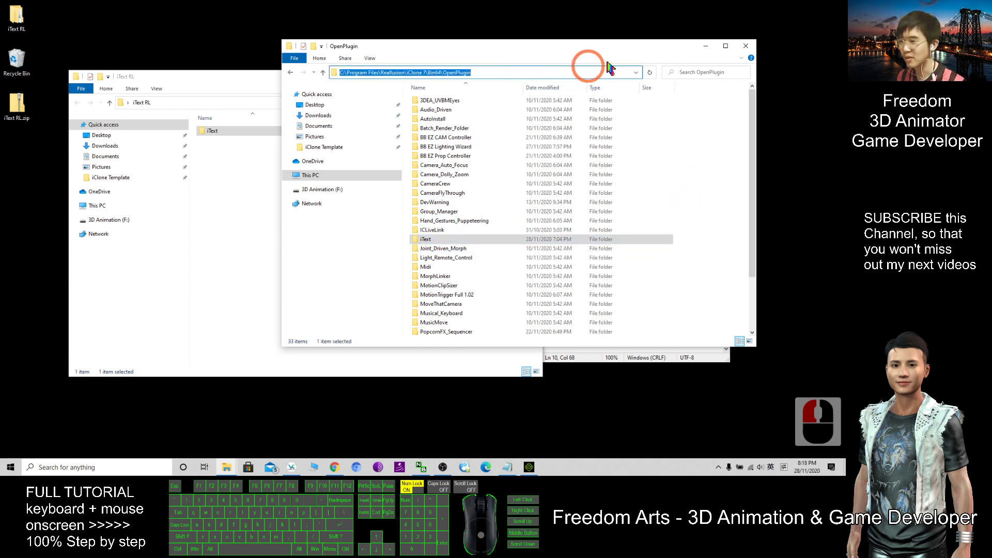
left_click(746, 46)
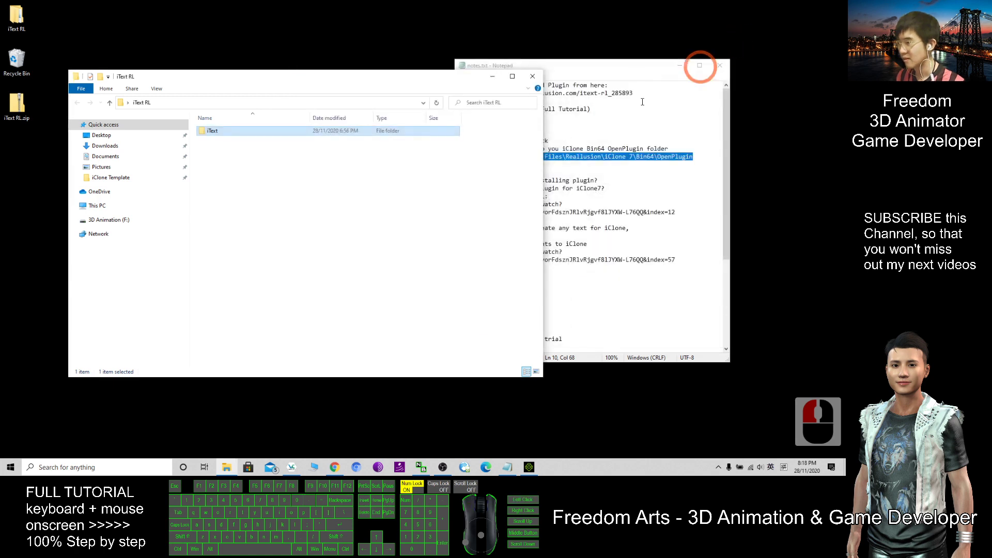
Step: Find the Restart iClone instruction in the notes and check iClone for the iText entry among the 3DEA plugins
left_click(566, 133)
left_click_drag(516, 165, 502, 164)
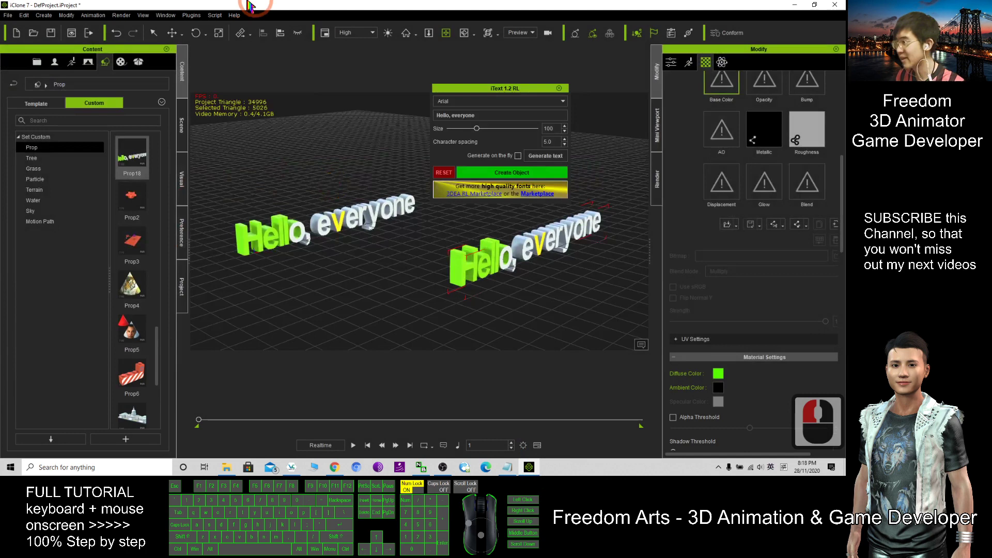
left_click(191, 15)
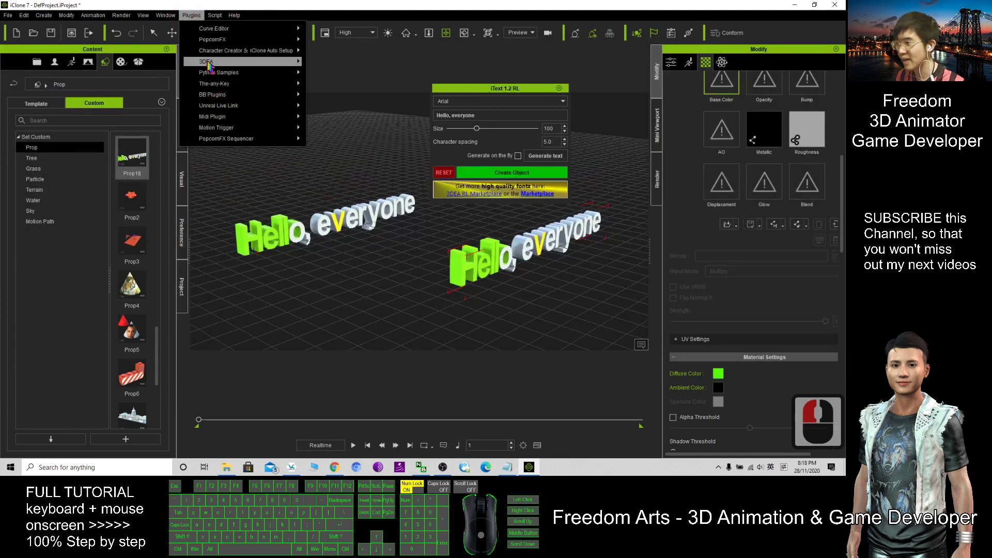
left_click(198, 18)
left_click(197, 17)
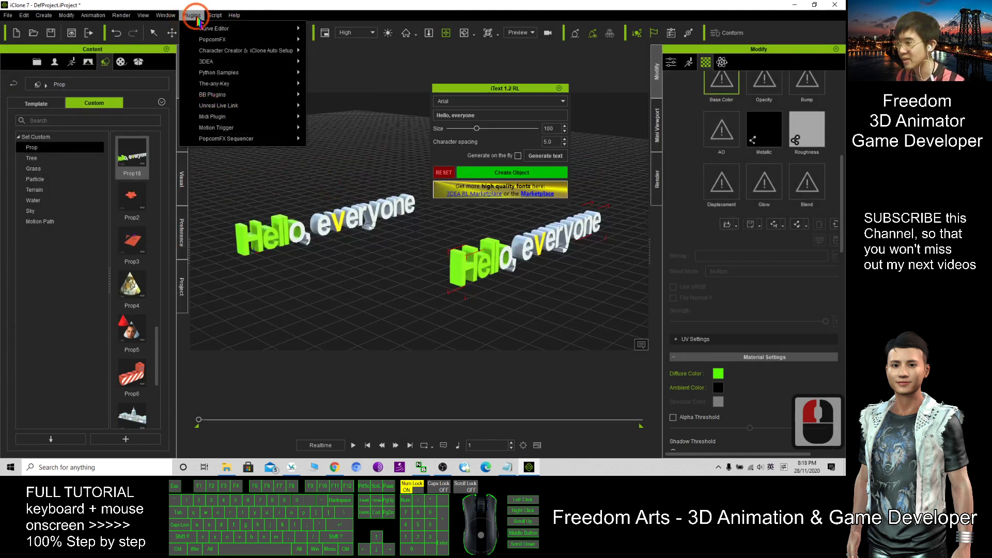
left_click(229, 63)
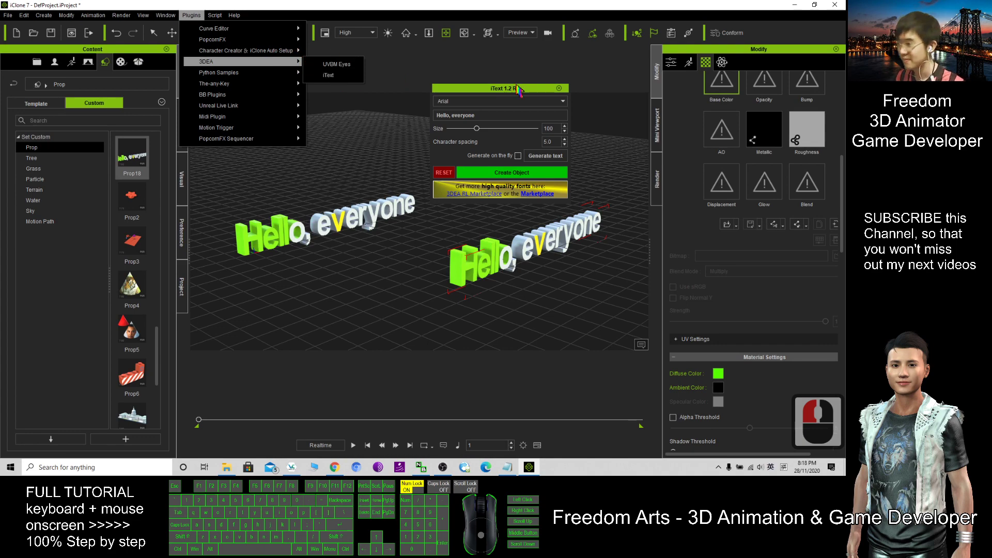
mouse_move(520, 91)
left_mouse_down()
mouse_move(466, 96)
mouse_move(529, 103)
left_mouse_up()
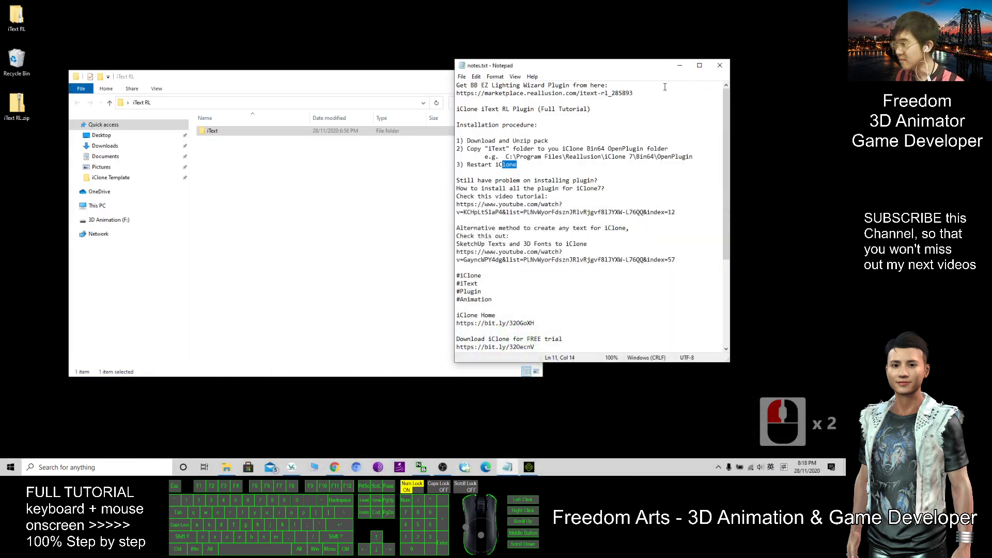
Step: Highlight the YouTube link for the video tutorial on installing all iClone 7 plugins in the notes
left_click_drag(481, 181, 550, 181)
left_click(584, 182)
left_click_drag(456, 205, 678, 211)
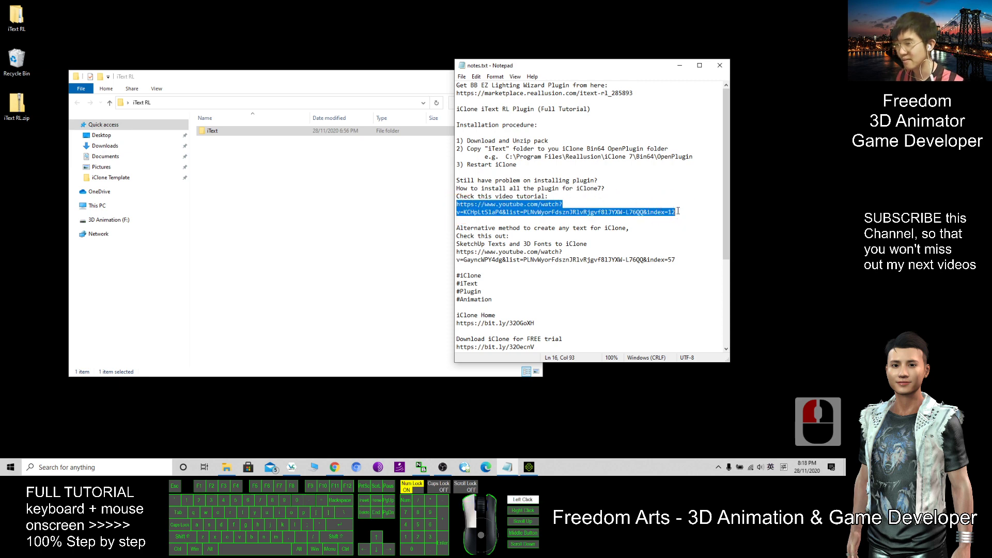
left_click_drag(494, 197, 541, 204)
left_click(541, 205)
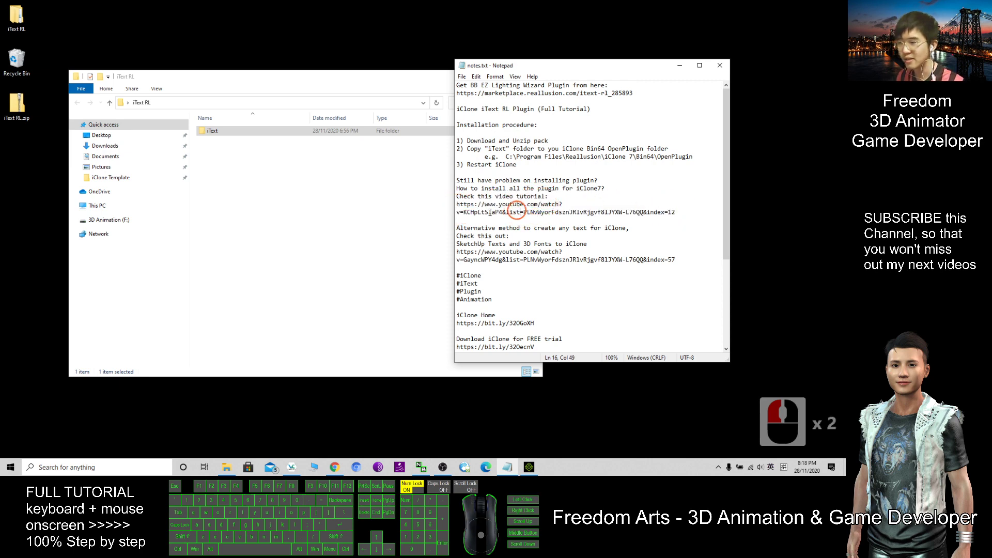
left_click_drag(460, 205, 684, 212)
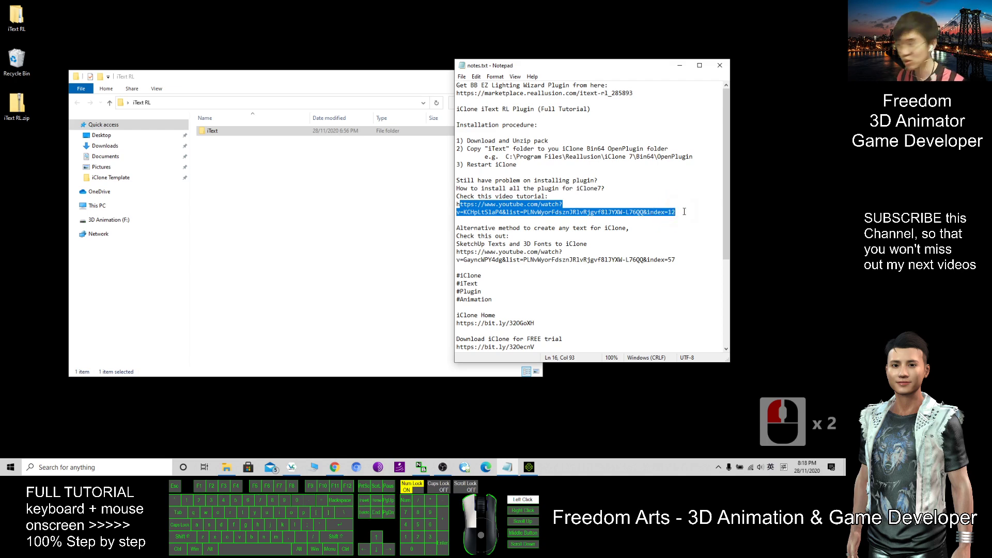
left_click(684, 212)
left_click_drag(457, 204, 679, 214)
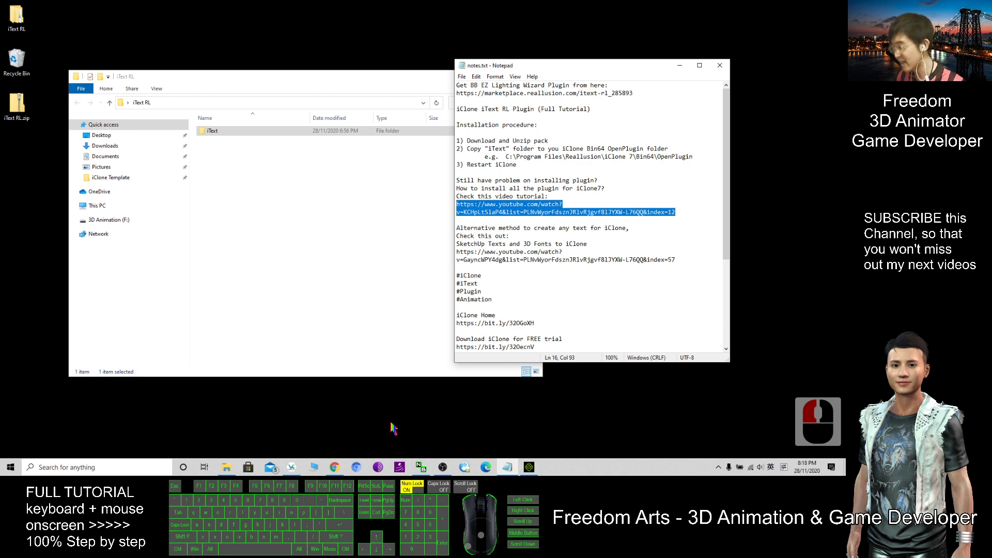
Step: Switch to Chrome to view the YouTube video SketchUp Texts and 3D Fonts to iClone, and return to the notes
left_click(334, 467)
left_click(373, 7)
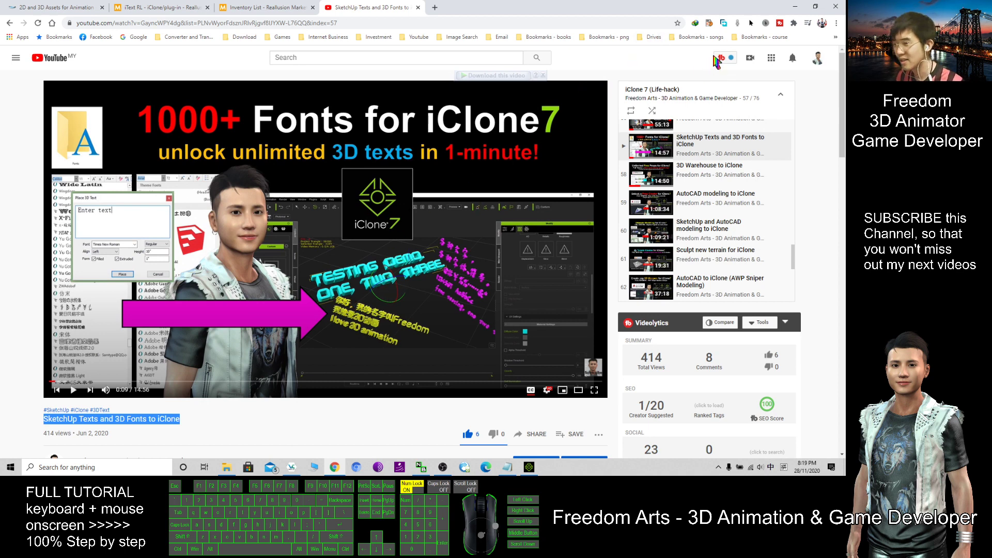
left_click(796, 9)
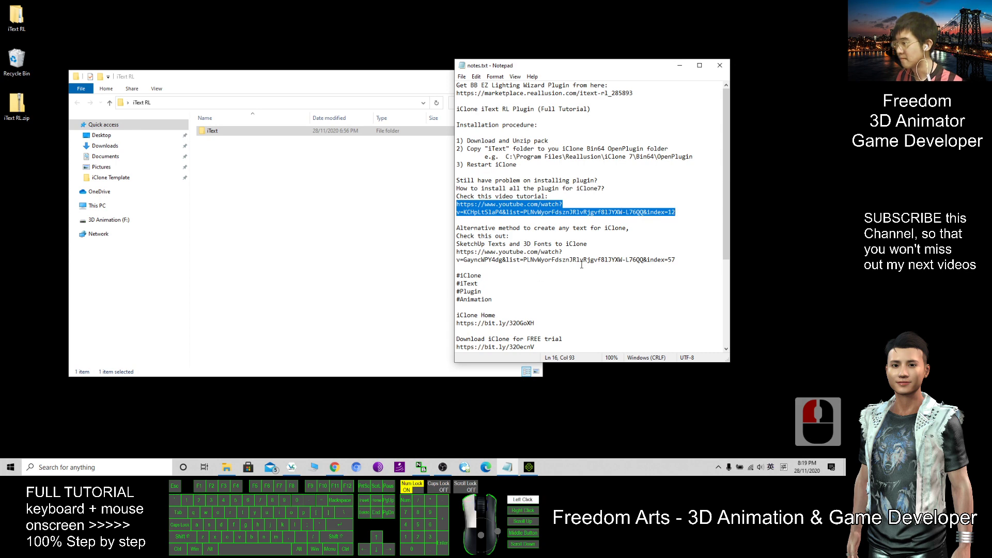
left_click(618, 269)
Step: Switch to iClone, replace the text Hello, everyone in iText with abc123 and generate the 3D text
left_click(529, 467)
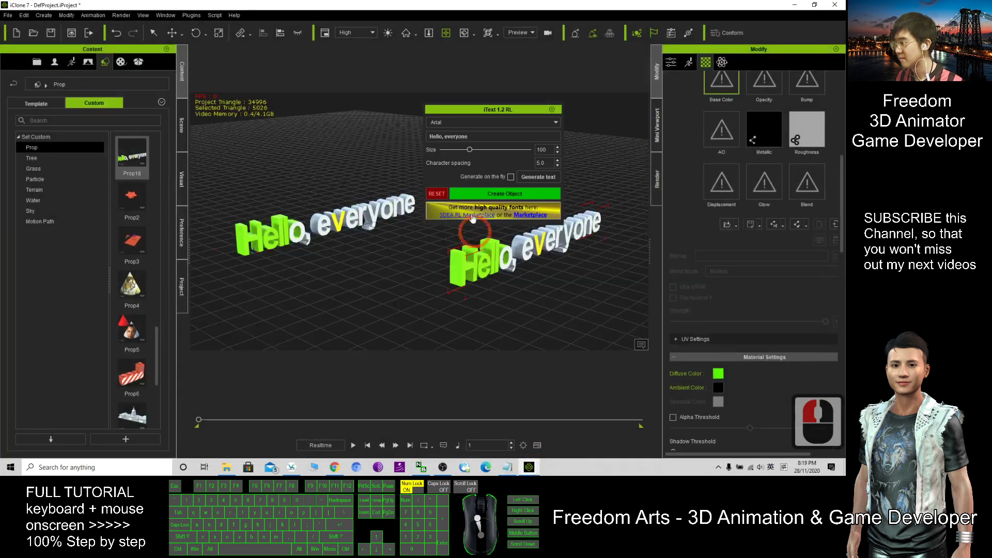
scroll(485, 184, "up", 9)
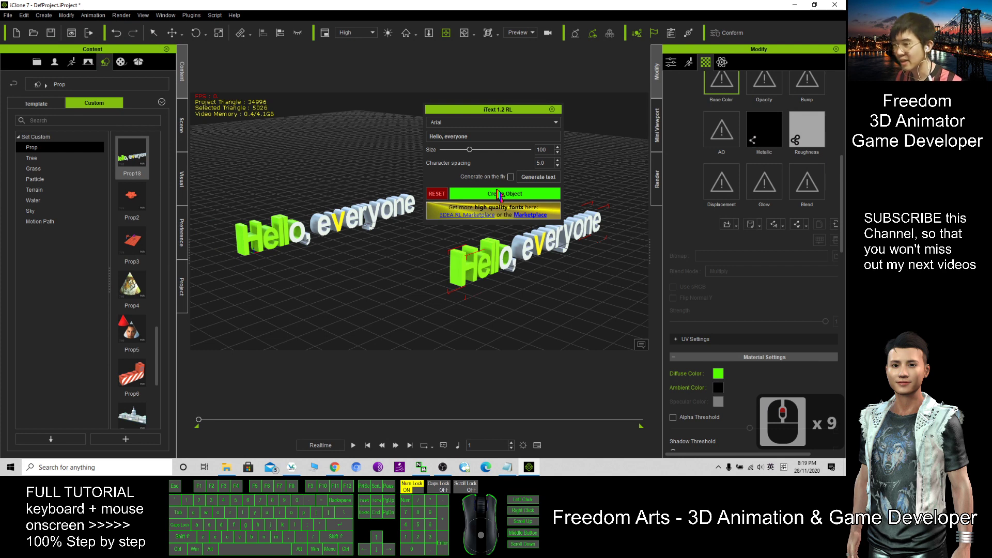
left_click_drag(482, 140, 417, 136)
key("BackSpace")
left_click(459, 138)
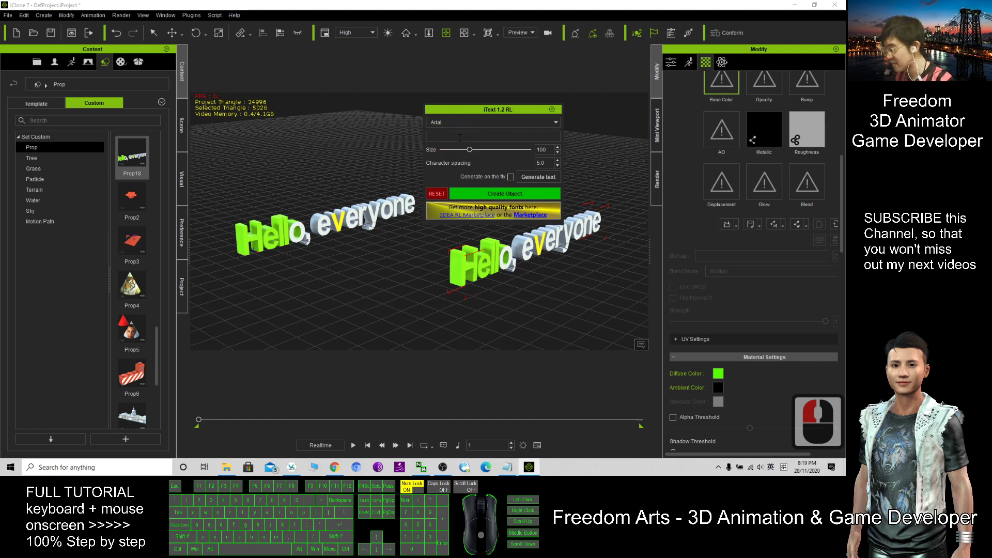
type("abc123")
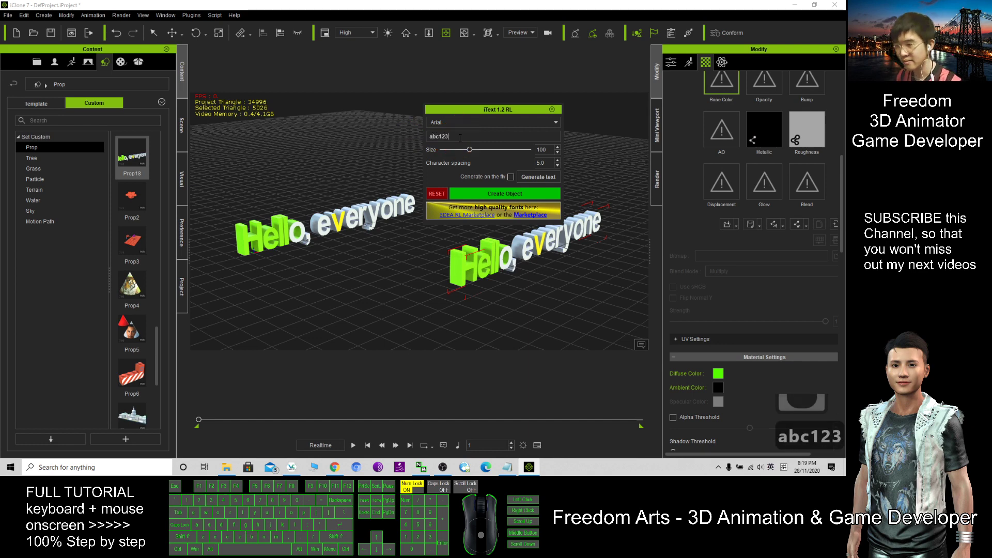
left_click(542, 175)
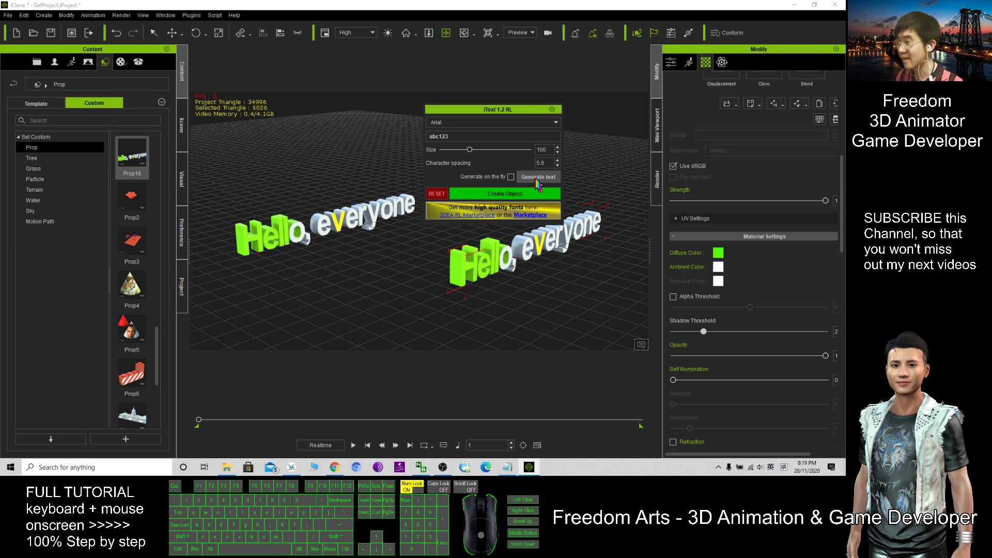
left_click(472, 107)
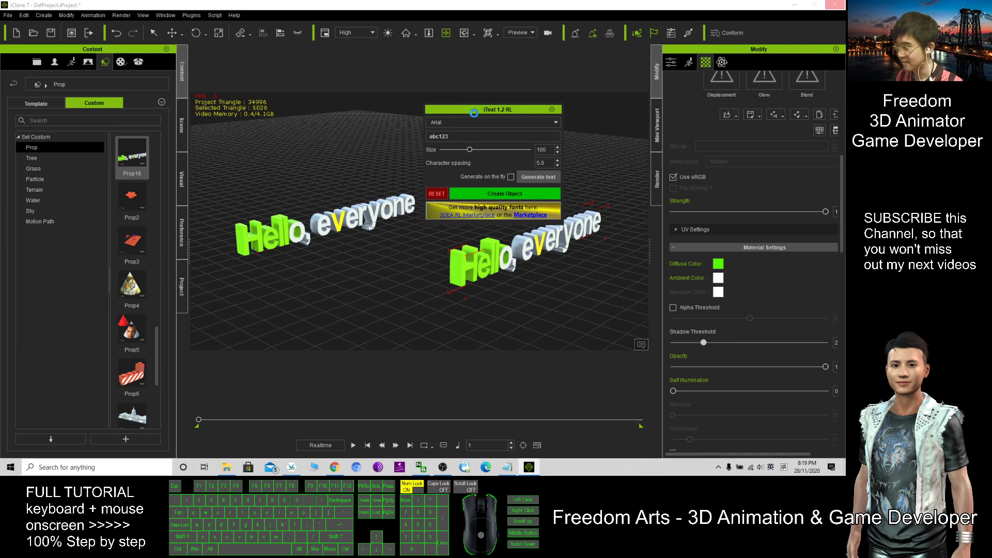
left_click(474, 112)
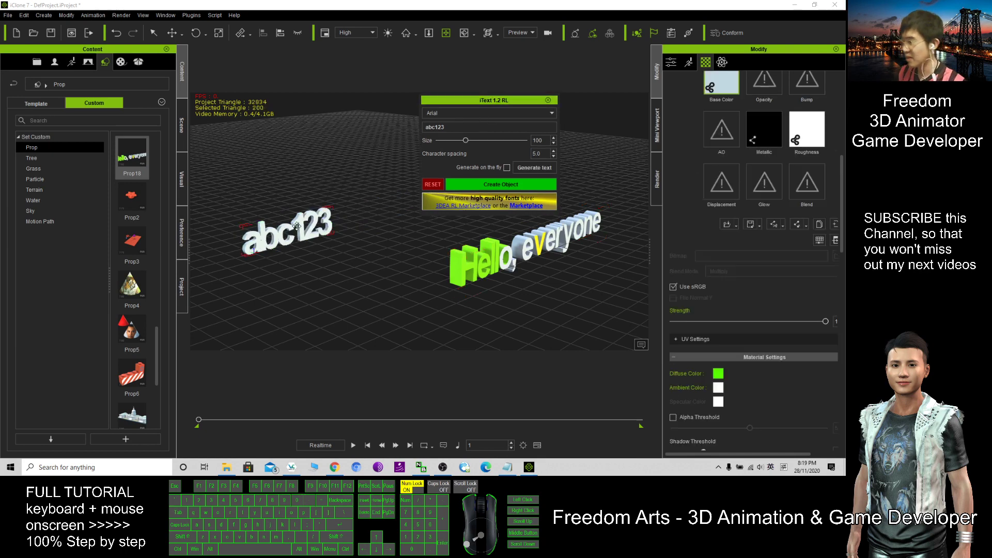
Step: Move the iText panel aside so that it no longer covers the abc123 text in the viewport
key("x")
left_click_drag(283, 242, 298, 274)
key("c")
scroll(298, 274, "up", 20)
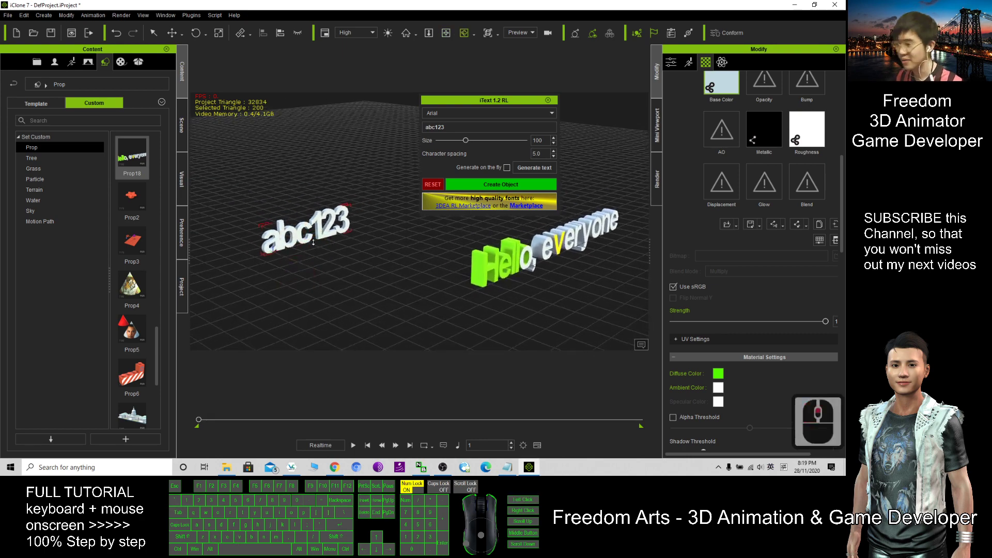
key("x")
left_click_drag(266, 240, 347, 240)
scroll(375, 230, "up", 20)
key("x")
scroll(348, 239, "down", 14)
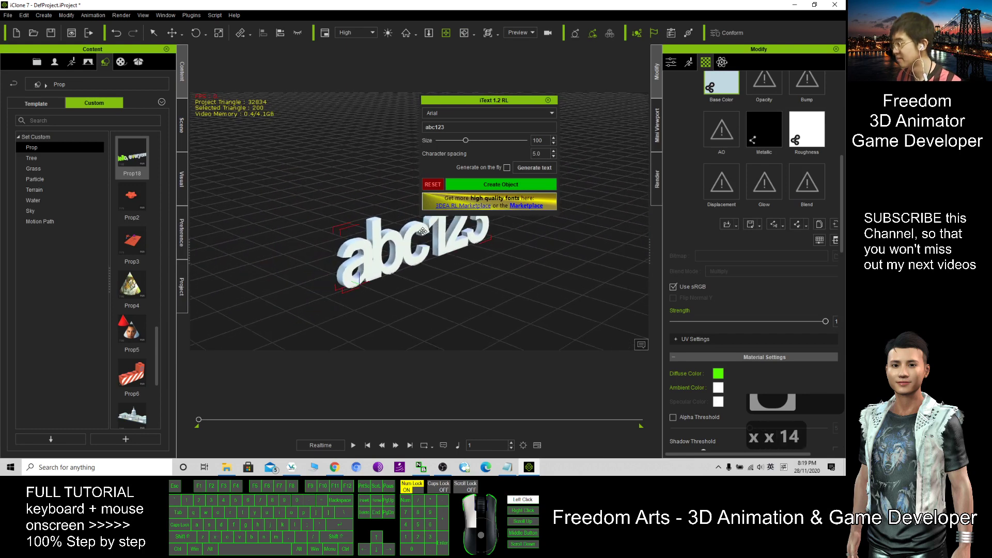
left_click_drag(495, 100, 587, 86)
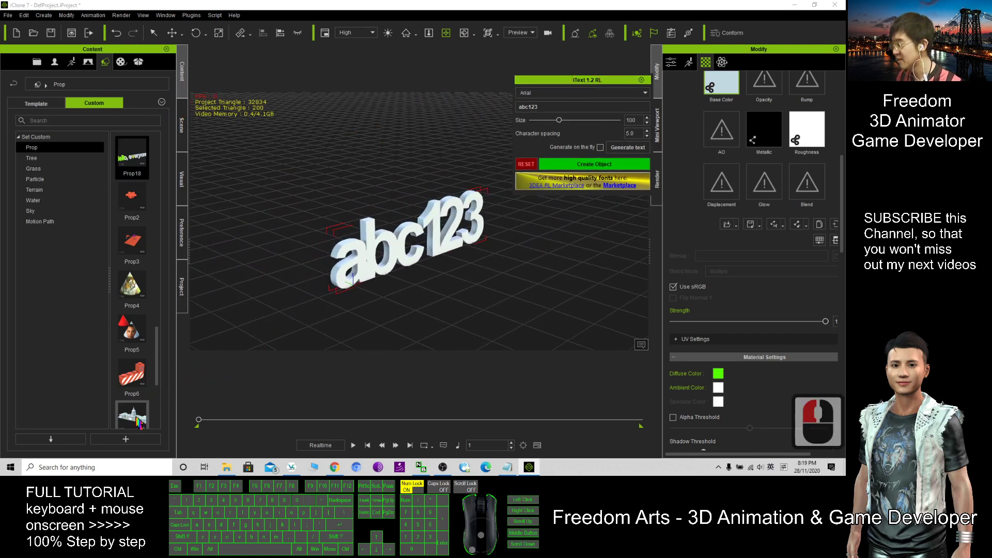
Step: Save the abc123 text as a custom prop in the Prop category of the content library
left_click(109, 63)
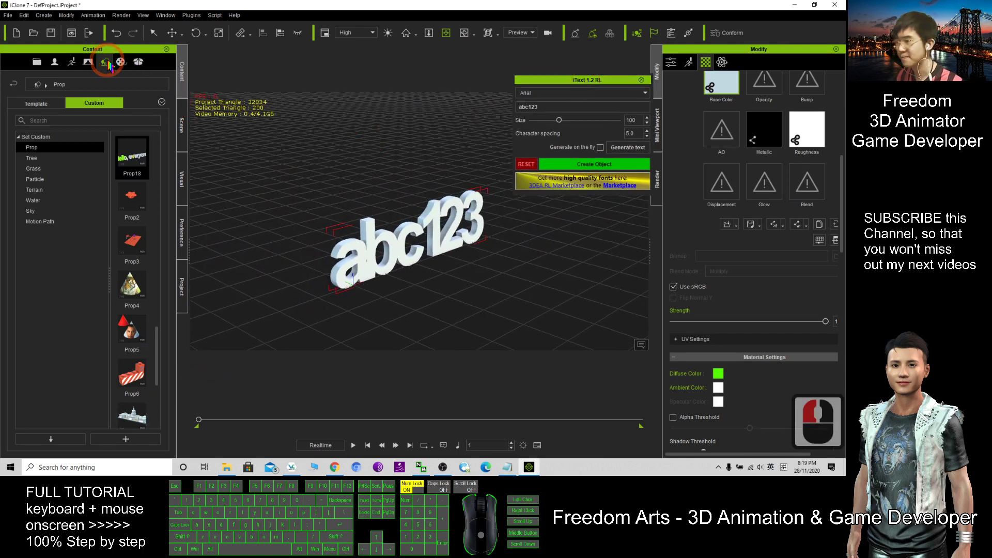
left_click(101, 103)
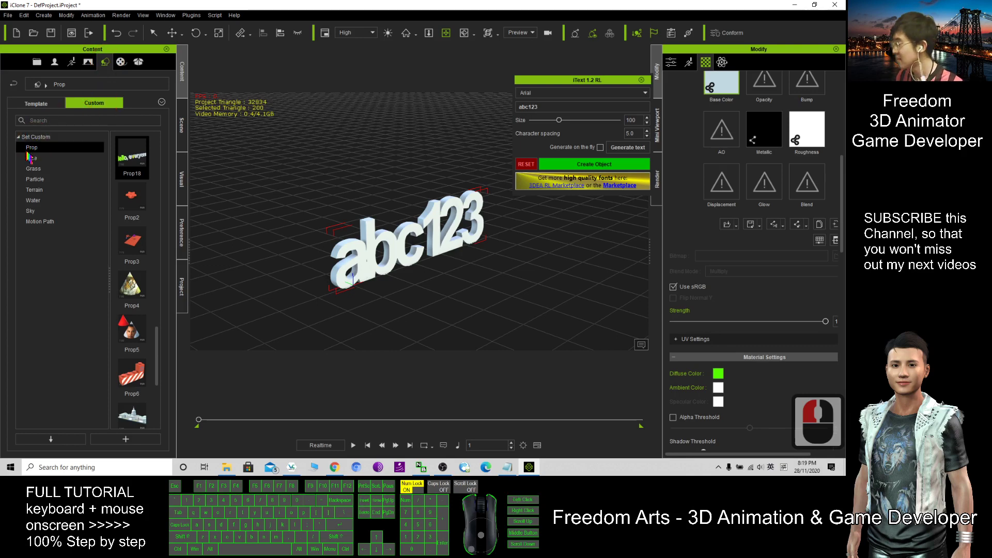
left_click(30, 148)
left_click(159, 287)
left_click(126, 439)
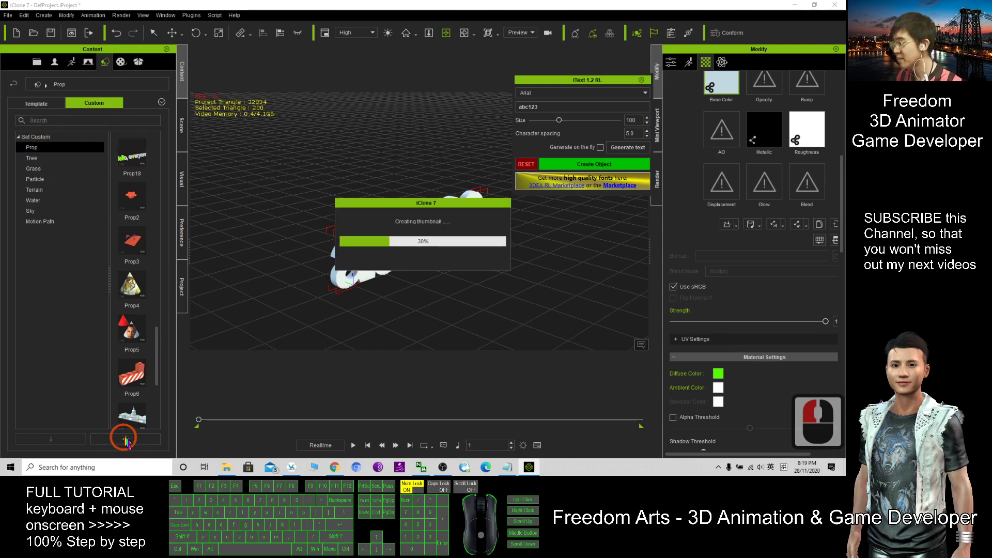
left_click(222, 169)
Step: Place a copy of the saved abc123 prop in the scene beside the generated text
left_click_drag(132, 199, 548, 294)
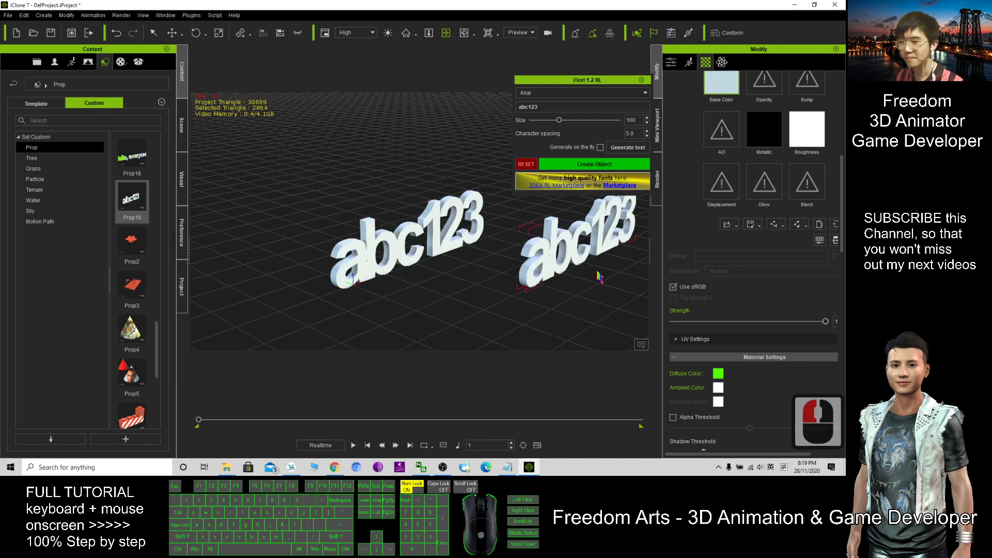
scroll(587, 265, "down", 20)
scroll(432, 261, "up", 12)
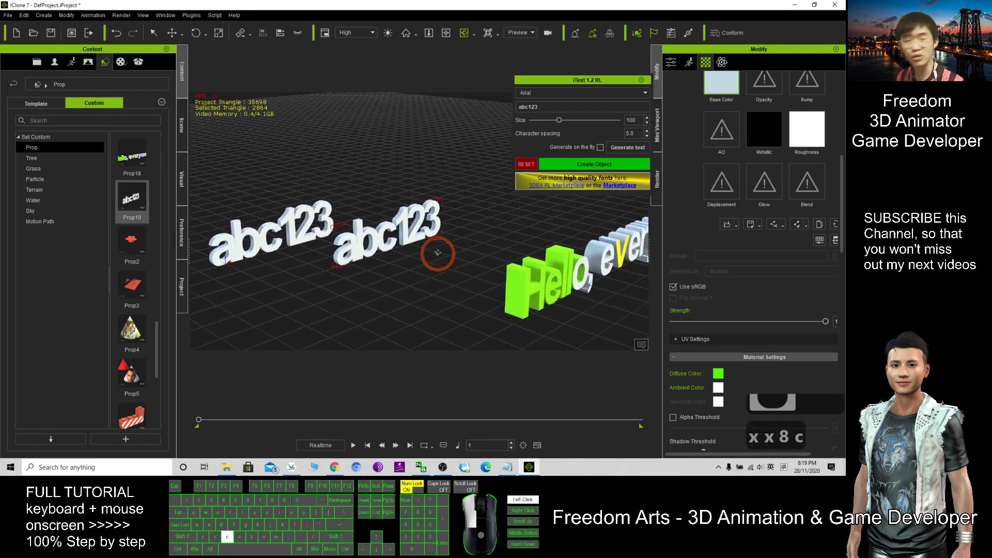
Step: Change the font of the generated abc123 text to Arial Unicode
double_click(541, 94)
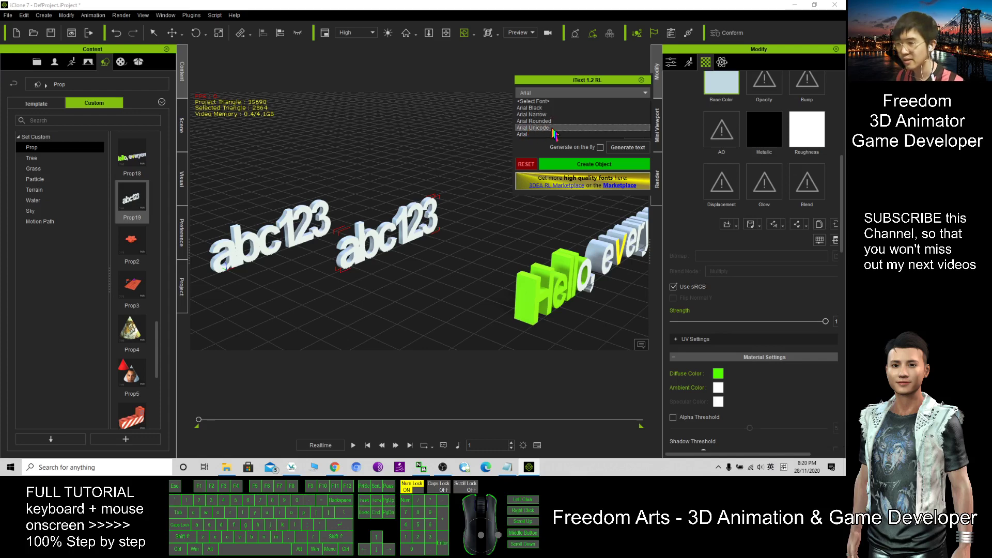
left_click(560, 128)
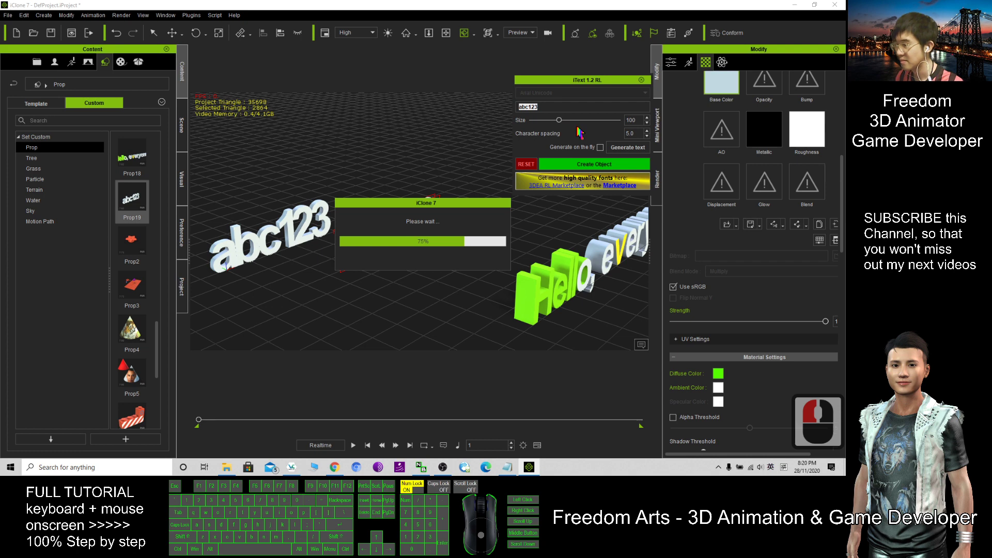
scroll(464, 204, "down", 12)
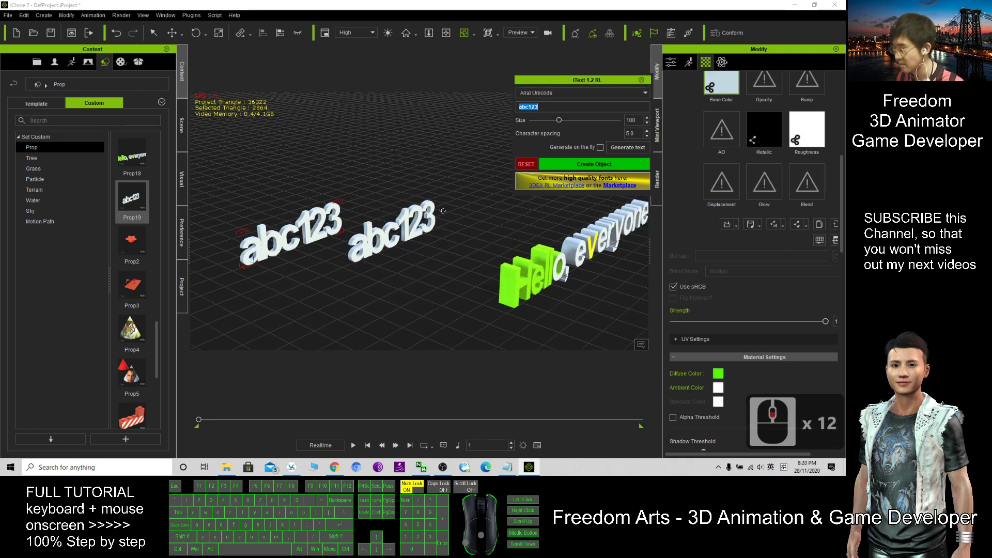
scroll(439, 213, "up", 8)
Step: Clear the stray character from the text field of the iText panel and bring all the scene's texts into view
type("x")
left_click_drag(440, 213, 569, 200)
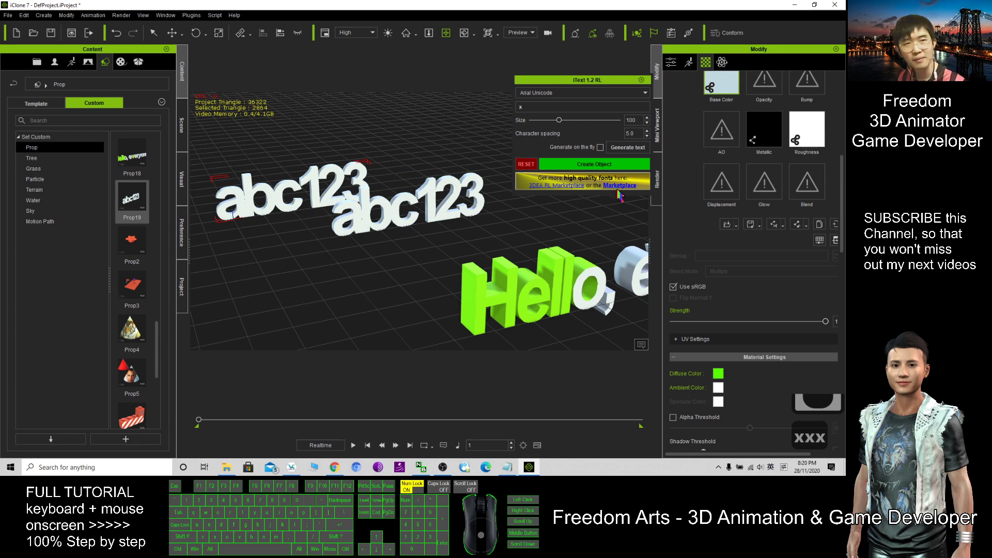
scroll(340, 266, "down", 6)
key("c")
left_click_drag(339, 266, 433, 254)
key("x")
scroll(457, 275, "down", 20)
key("c")
left_click_drag(528, 107, 486, 107)
key("BackSpace")
key("x")
left_click_drag(415, 245, 399, 257)
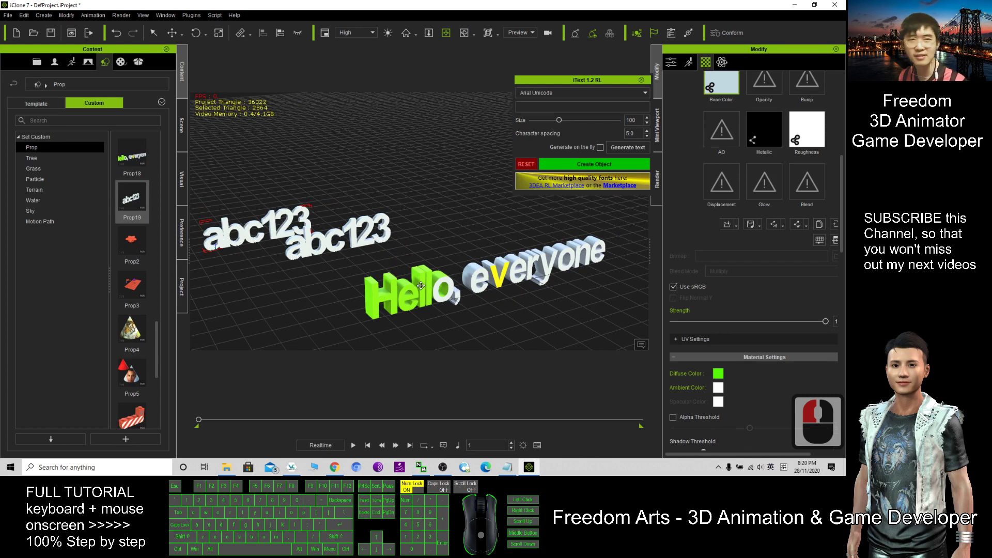